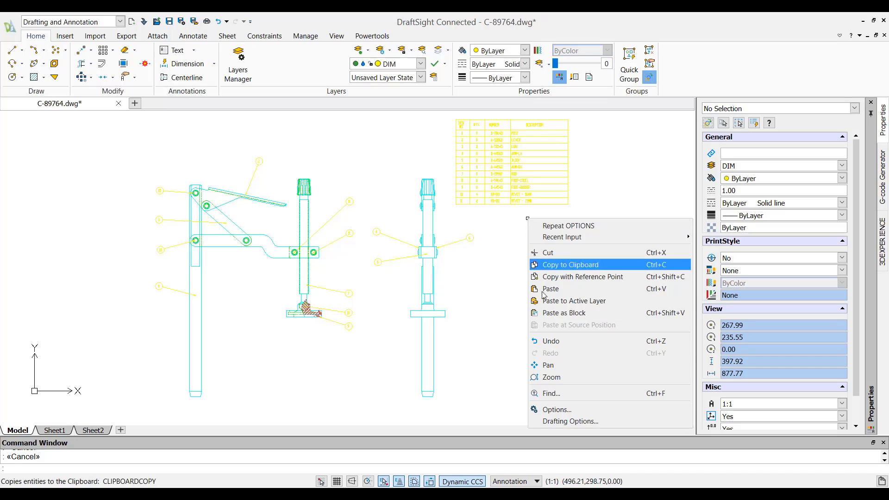
Open the program options and search for the Element Colors settings
{"action": "left_click", "coordinate": [549, 412]}
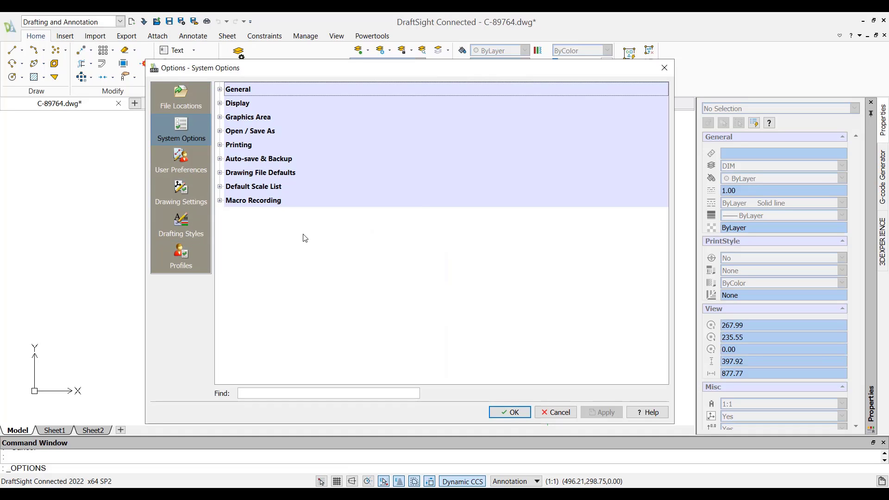
{"action": "left_click", "coordinate": [255, 393]}
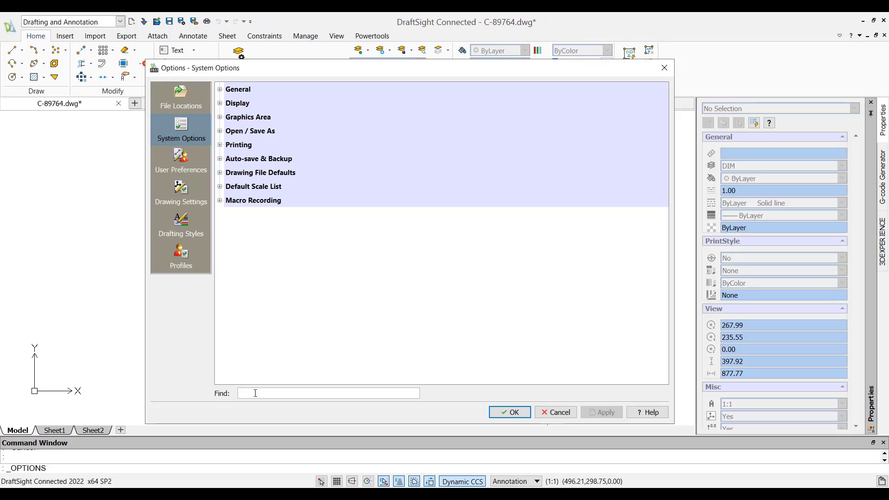
{"action": "type", "text": "Ele"}
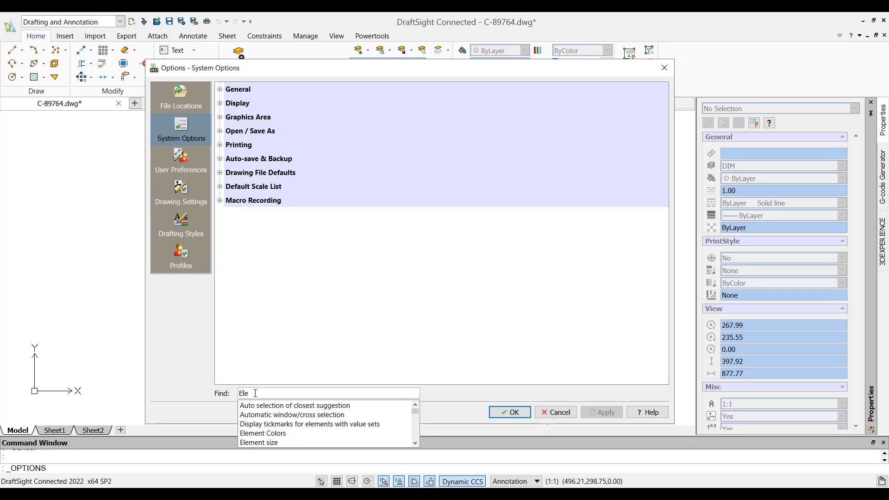
{"action": "type", "text": "men"}
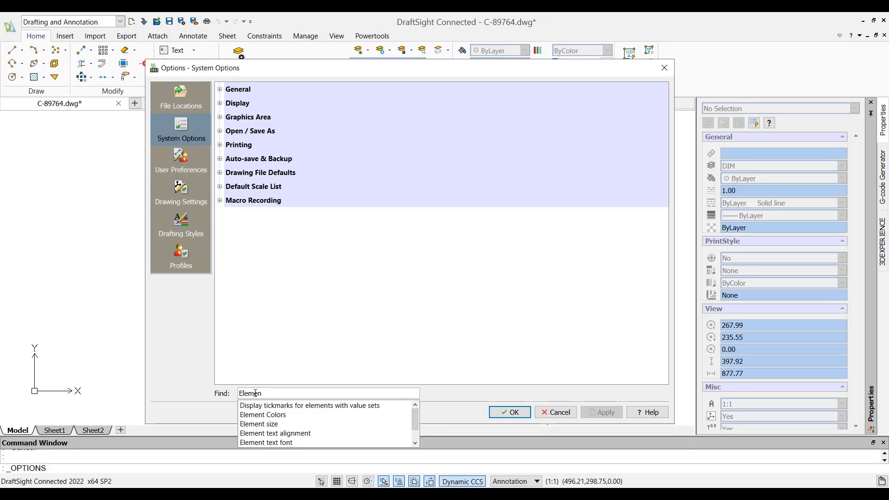
{"action": "left_click", "coordinate": [265, 415]}
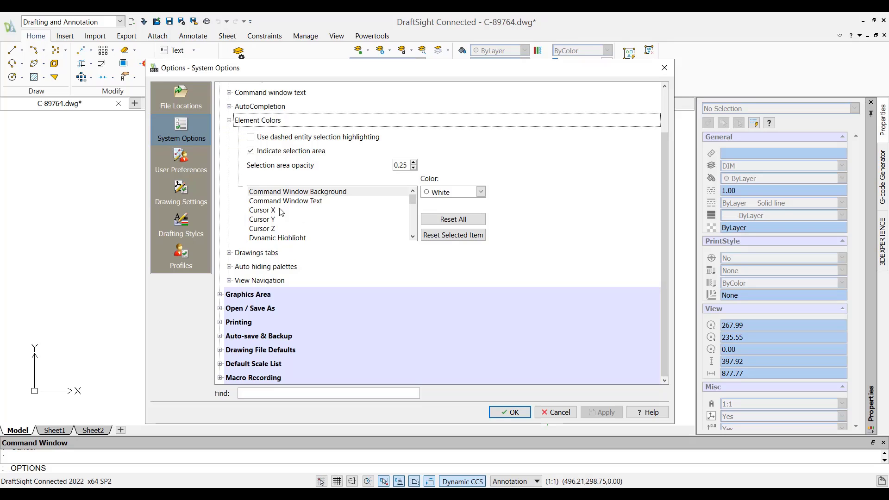
Set the Model Background element color to Black, apply it and close the options
{"action": "left_click", "coordinate": [413, 237]}
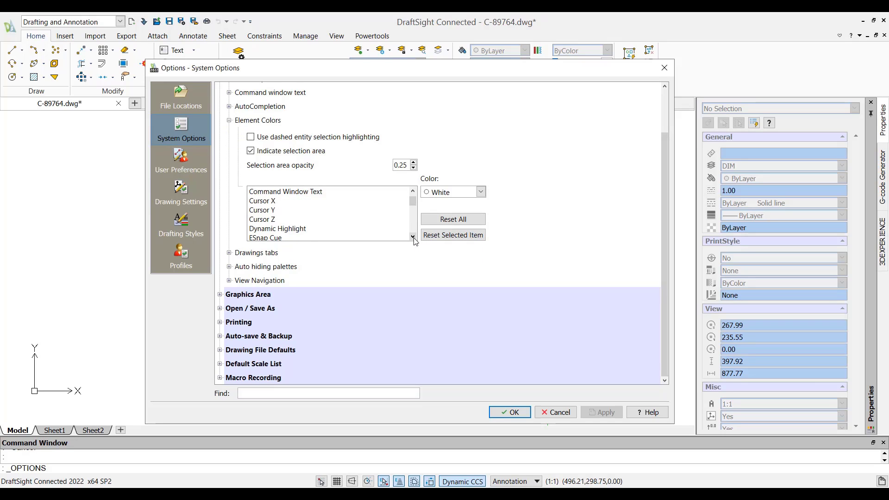
{"action": "left_click", "coordinate": [412, 237]}
{"action": "left_click", "coordinate": [413, 237]}
{"action": "left_click", "coordinate": [413, 236]}
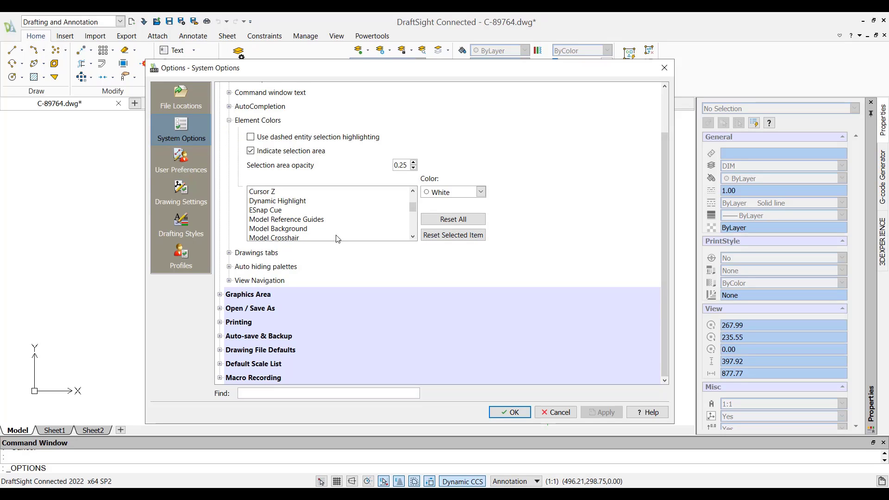
{"action": "left_click", "coordinate": [293, 229]}
{"action": "left_click", "coordinate": [456, 194]}
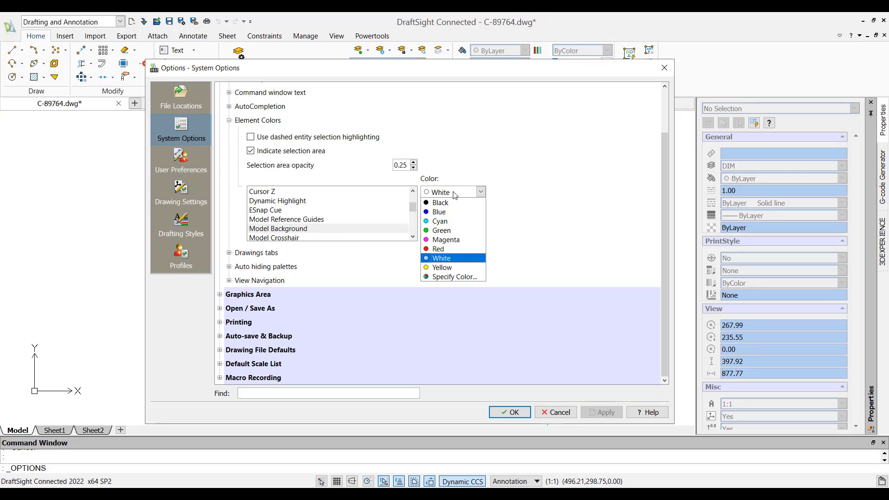
{"action": "left_click", "coordinate": [453, 202]}
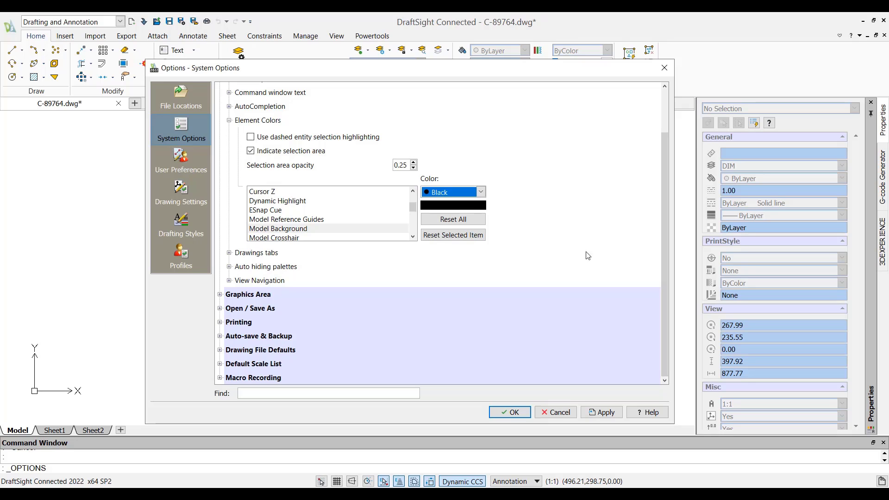
{"action": "left_click", "coordinate": [605, 412]}
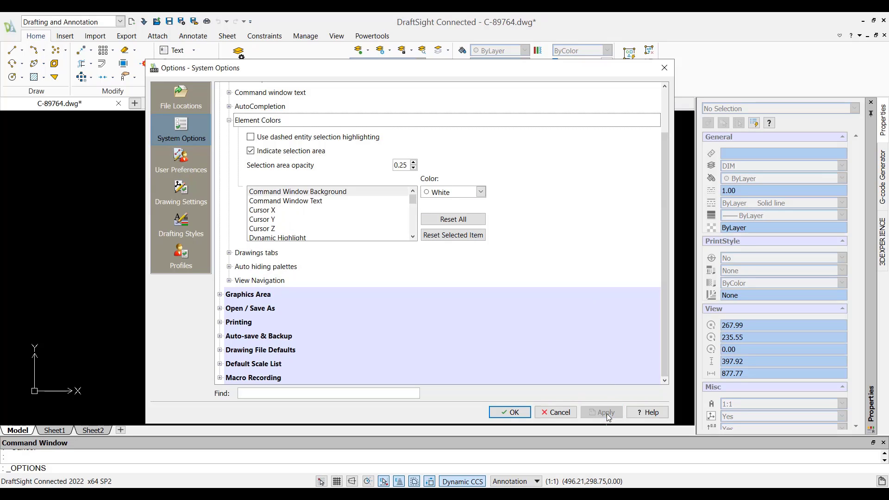
{"action": "left_click", "coordinate": [515, 413]}
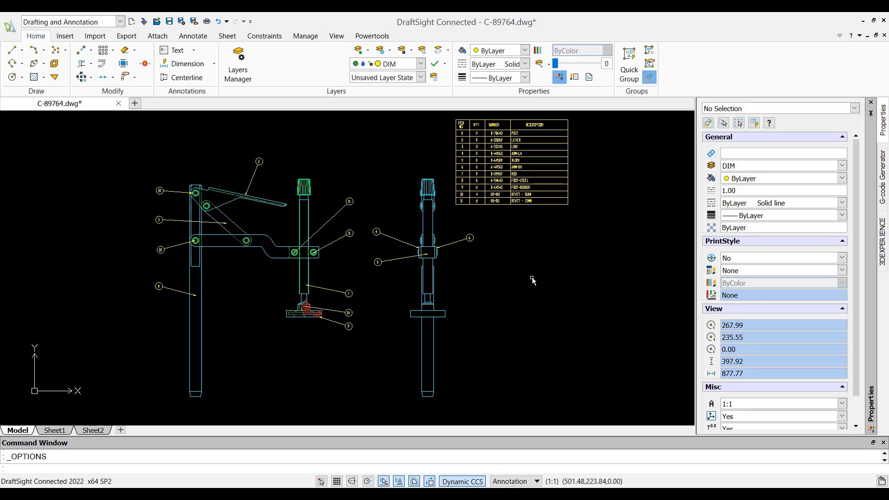
Open the interface customization settings and show the Quick Access Toolbars section with its choice for creating a new toolbar
{"action": "left_click", "coordinate": [306, 37]}
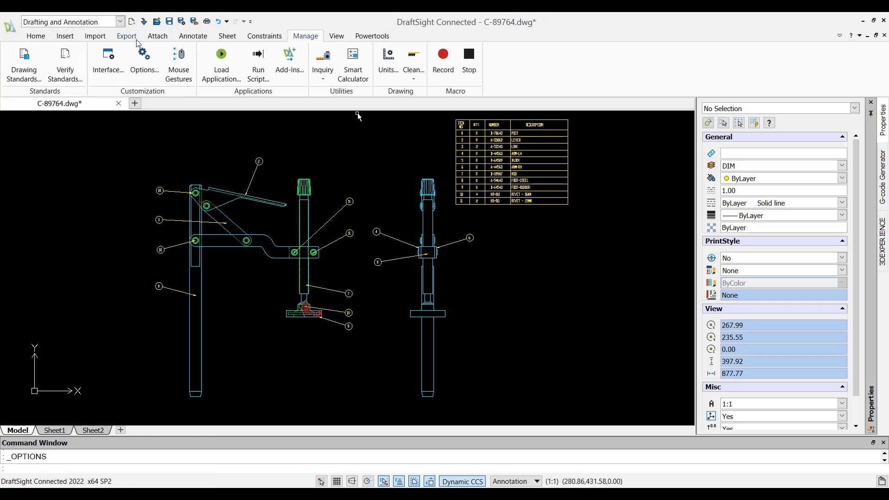
{"action": "left_click", "coordinate": [108, 65]}
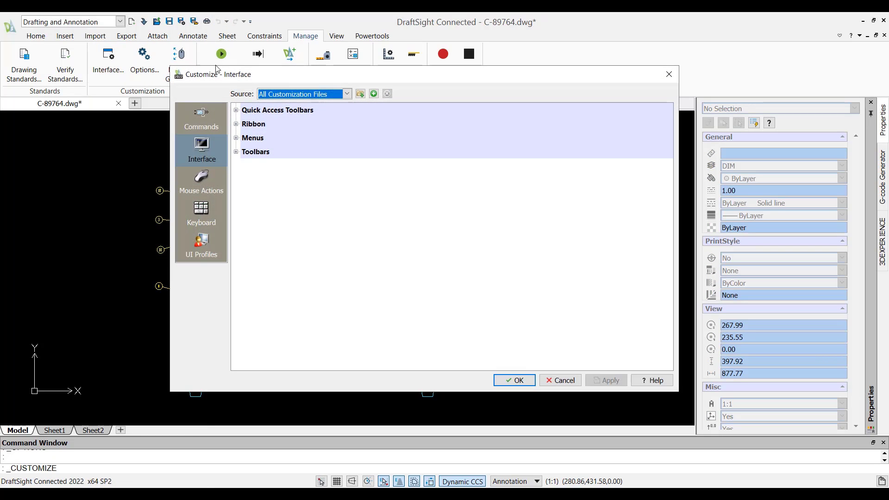
{"action": "left_click_drag", "start_coordinate": [331, 80], "coordinate": [332, 73]}
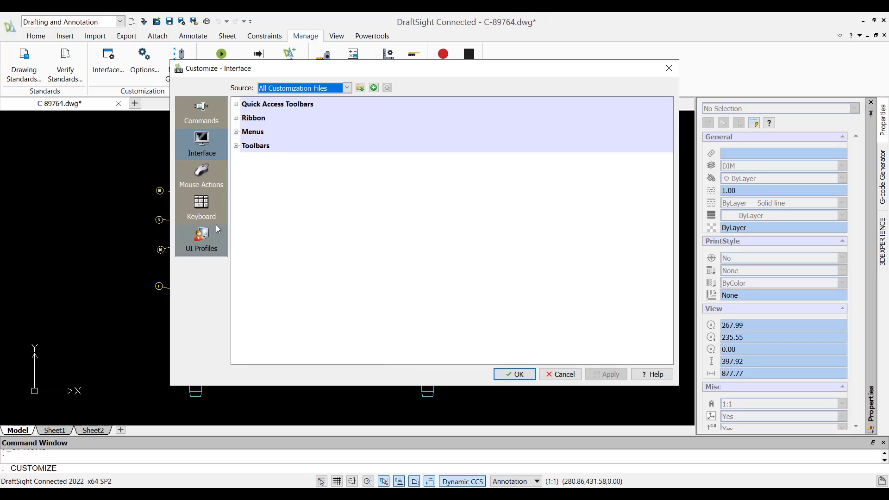
{"action": "left_click", "coordinate": [237, 105]}
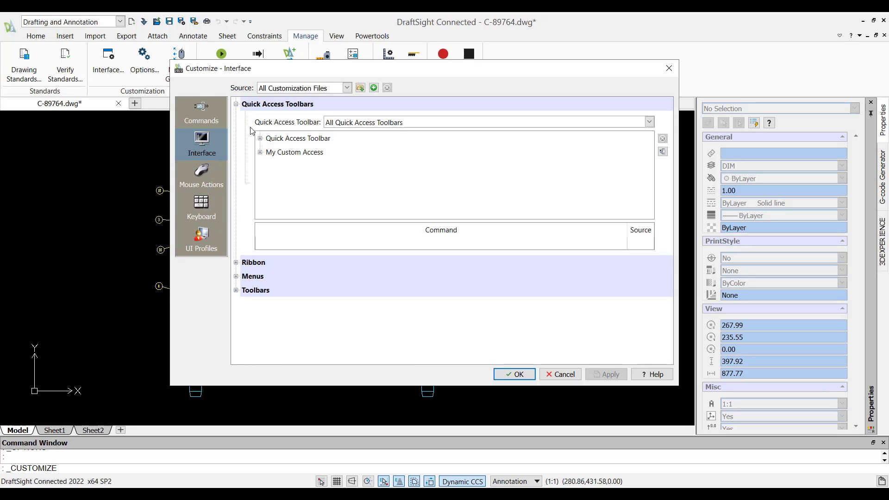
{"action": "right_click", "coordinate": [327, 175]}
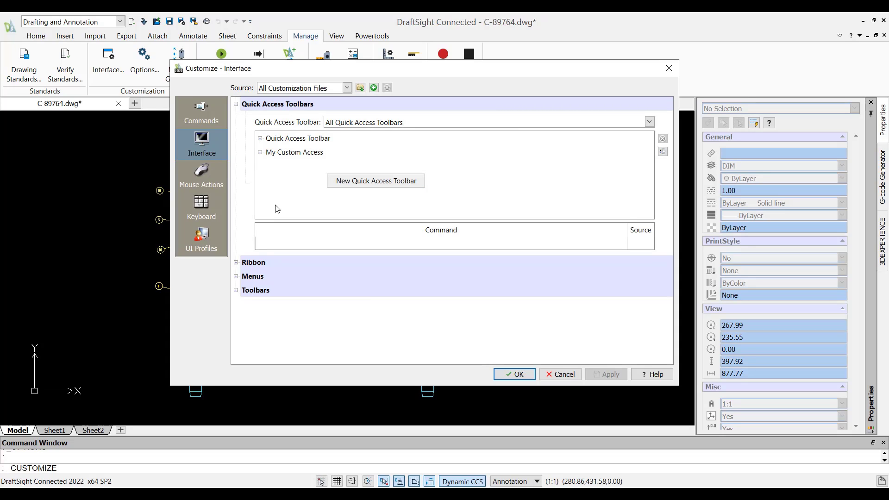
Expand the Ribbon section and browse the Menus list in an enlarged dialog, then collapse Menus
{"action": "left_click", "coordinate": [236, 263]}
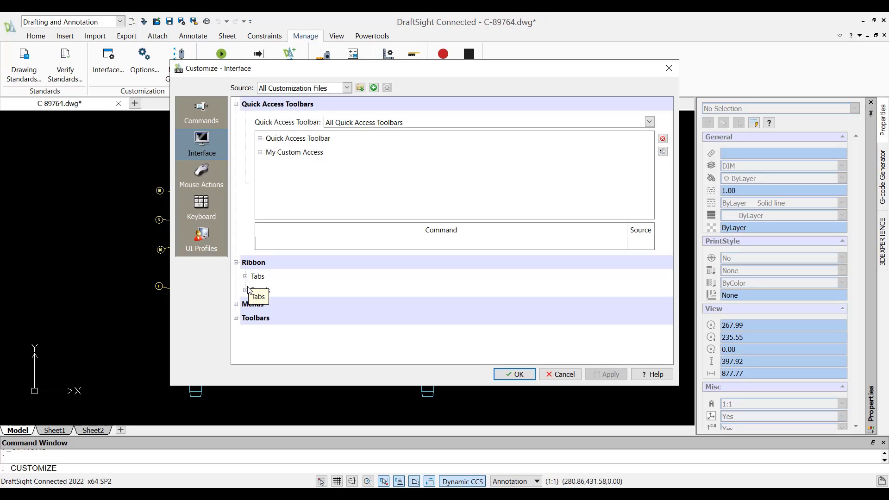
{"action": "left_click", "coordinate": [236, 304]}
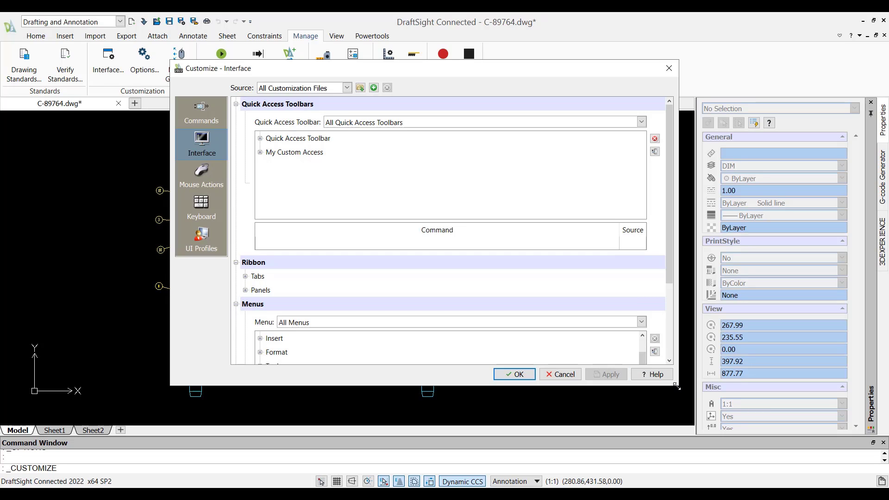
{"action": "mouse_move", "coordinate": [681, 391]}
{"action": "left_mouse_down"}
{"action": "mouse_move", "coordinate": [718, 436]}
{"action": "mouse_move", "coordinate": [682, 448]}
{"action": "left_mouse_up"}
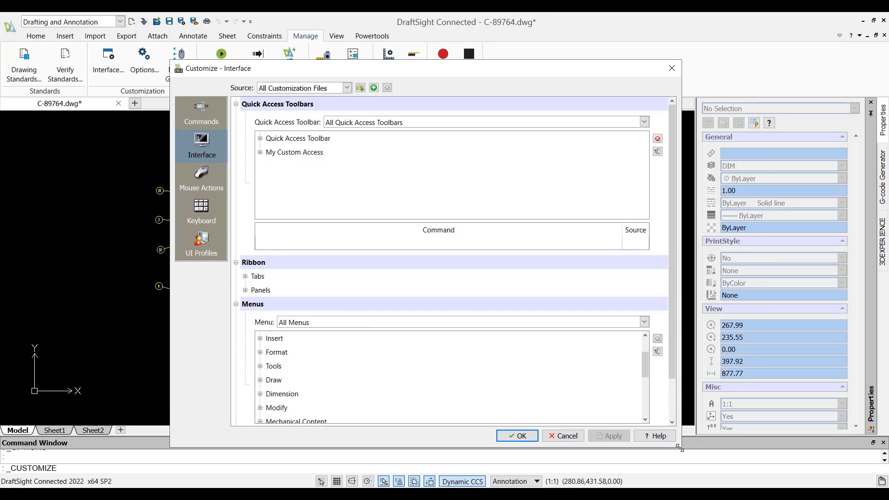
{"action": "scroll", "coordinate": [348, 368], "scroll_direction": "down", "scroll_amount": 2}
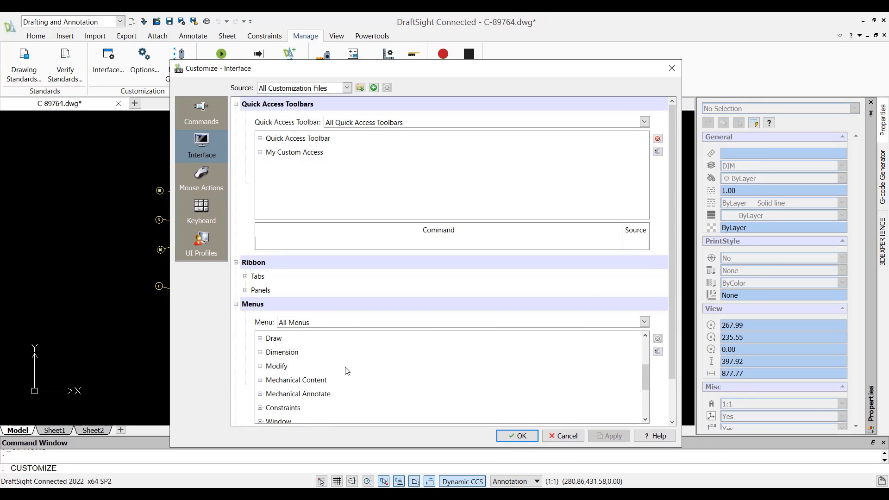
{"action": "left_click", "coordinate": [236, 304]}
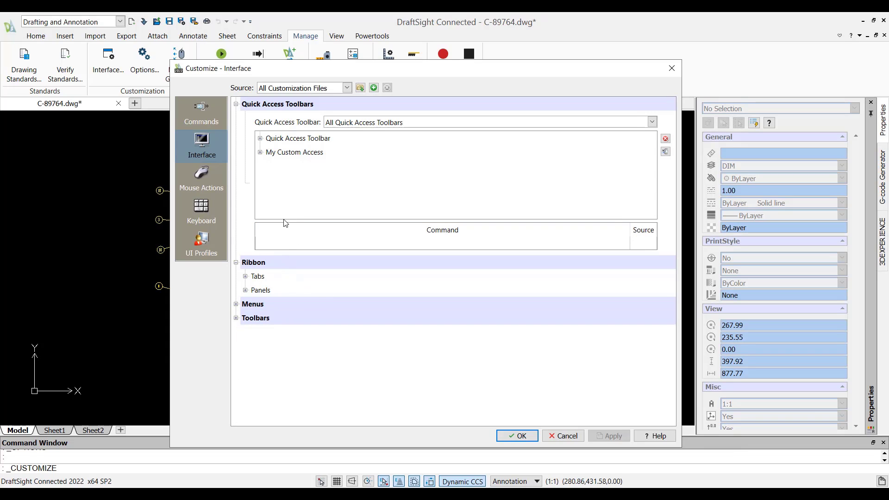
Expand the Ribbon's Tabs and Panels lists and browse their entries
{"action": "left_click", "coordinate": [245, 276]}
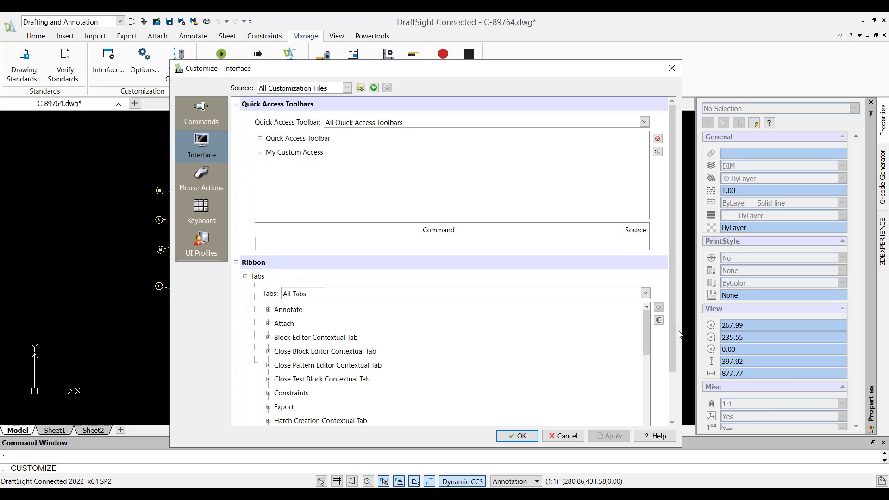
{"action": "left_click_drag", "start_coordinate": [674, 337], "coordinate": [673, 377]}
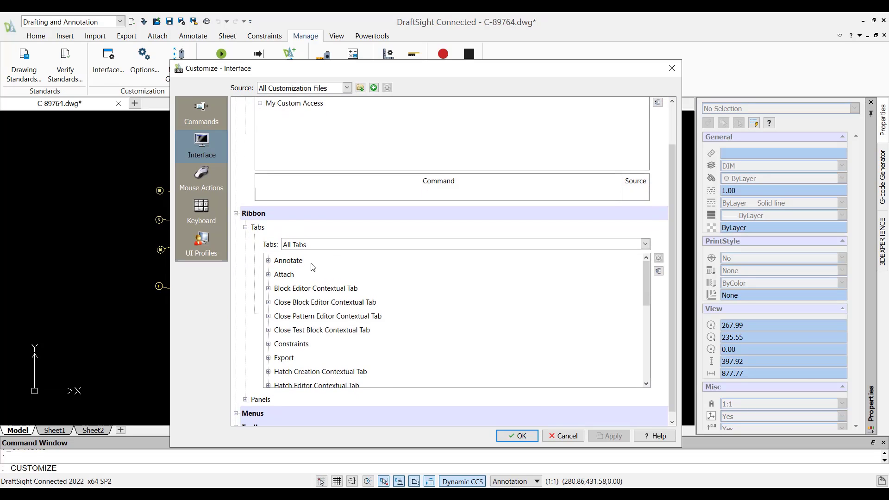
{"action": "scroll", "coordinate": [308, 303], "scroll_direction": "down", "scroll_amount": 4}
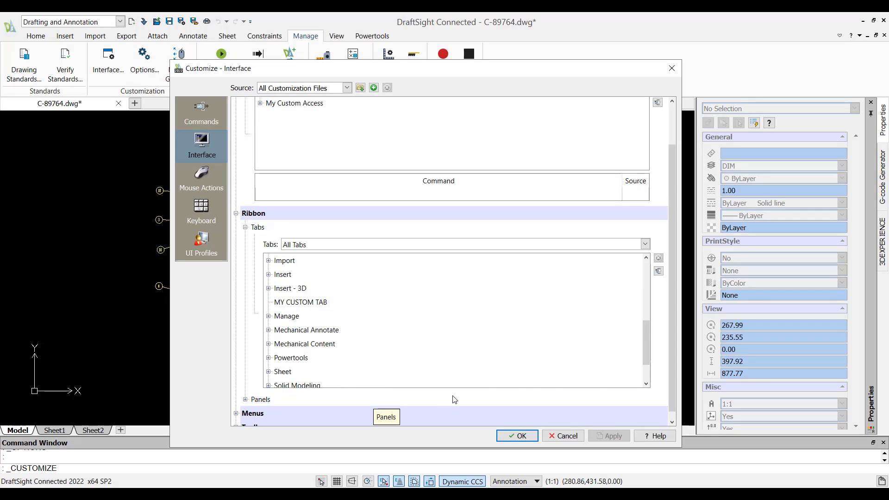
{"action": "left_click", "coordinate": [244, 399]}
{"action": "left_click_drag", "start_coordinate": [673, 298], "coordinate": [674, 382]}
{"action": "scroll", "coordinate": [299, 335], "scroll_direction": "down", "scroll_amount": 3}
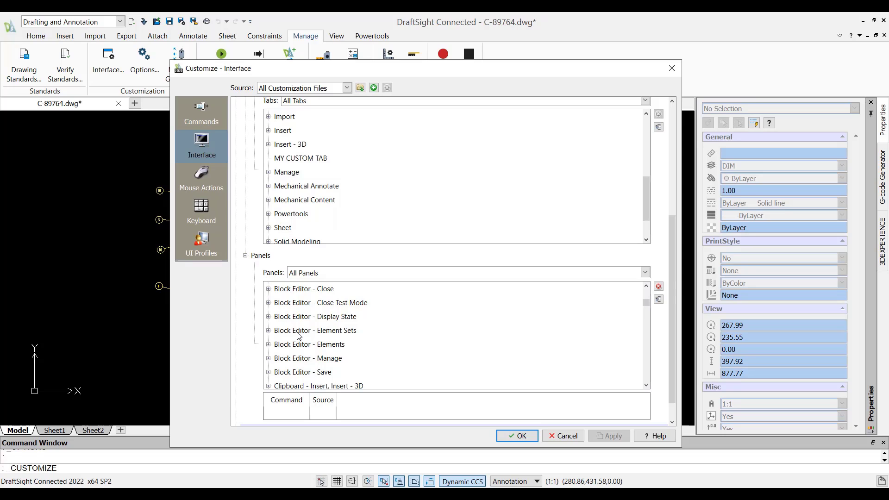
Find and expand MY CUSTOM PANEL in the Panels list and show its preview, appearance settings and command explorer
{"action": "left_click", "coordinate": [299, 331]}
{"action": "scroll", "coordinate": [298, 336], "scroll_direction": "down", "scroll_amount": 1}
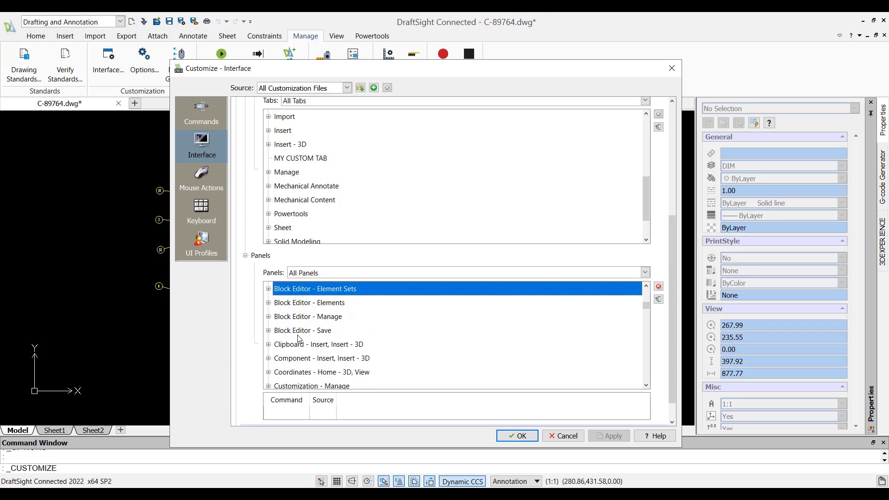
{"action": "key", "text": "m"}
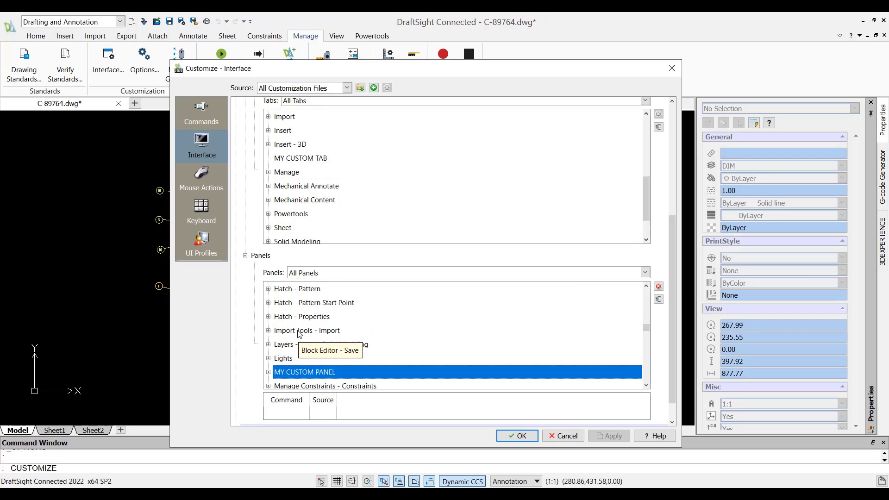
{"action": "left_click", "coordinate": [269, 372]}
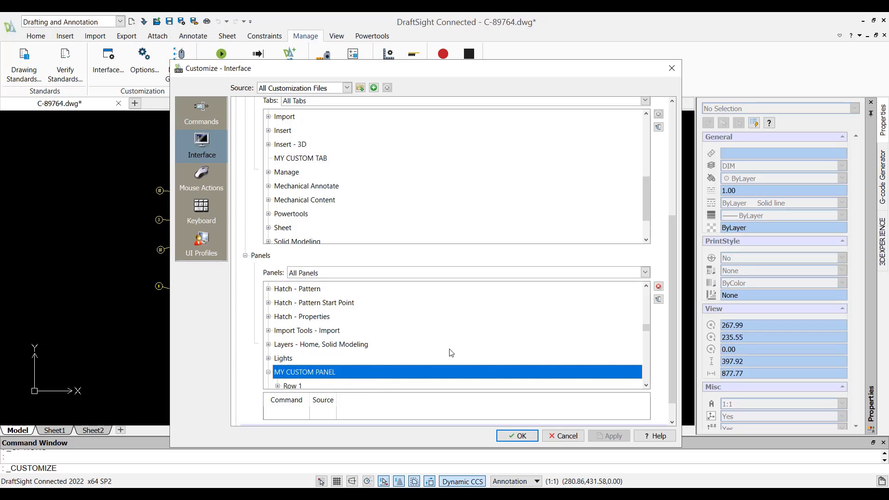
{"action": "left_click", "coordinate": [659, 299]}
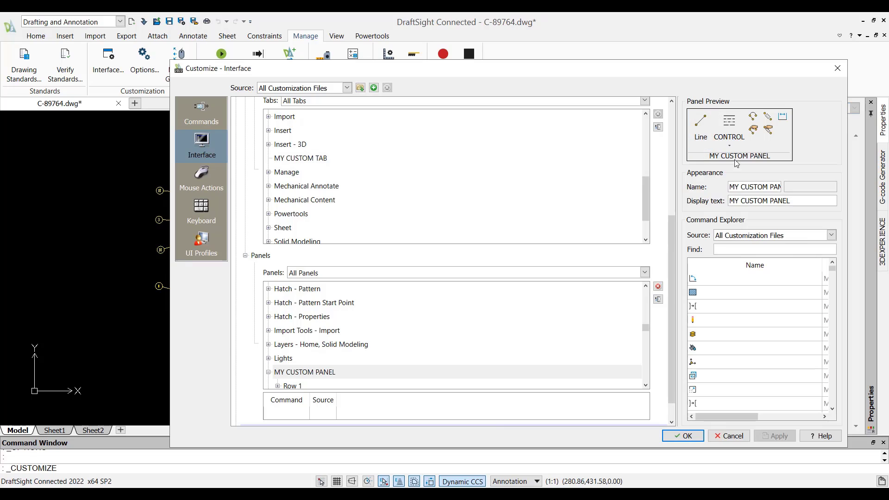
Expand Row 1 and Sub-Panel 1 of MY CUSTOM PANEL and select its PolyLine command to inspect the button settings
{"action": "left_click", "coordinate": [296, 372]}
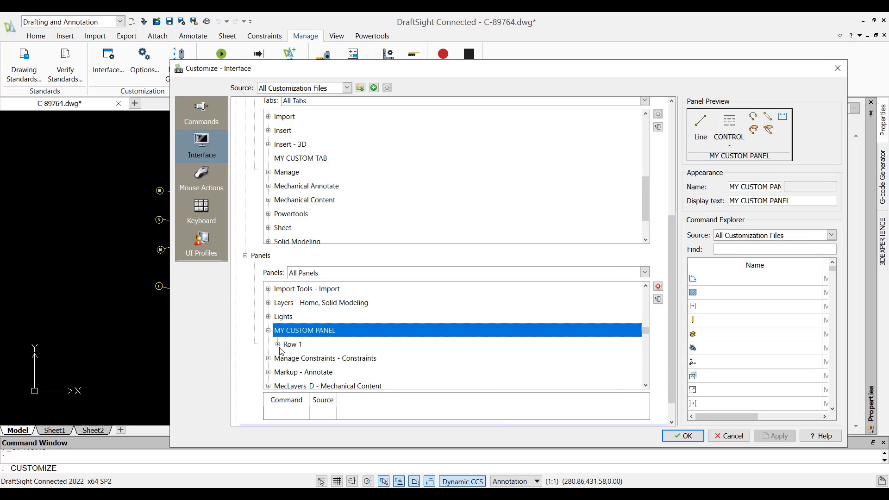
{"action": "left_click", "coordinate": [277, 344]}
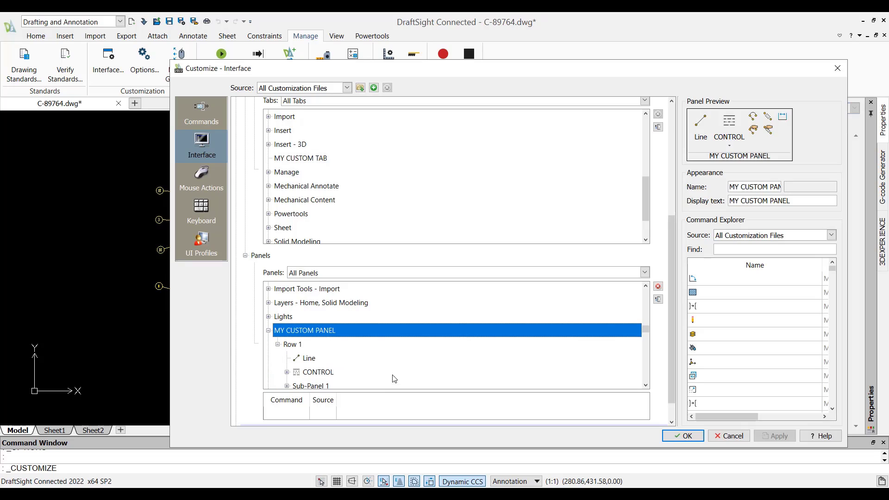
{"action": "left_click", "coordinate": [645, 386]}
{"action": "left_click", "coordinate": [645, 386]}
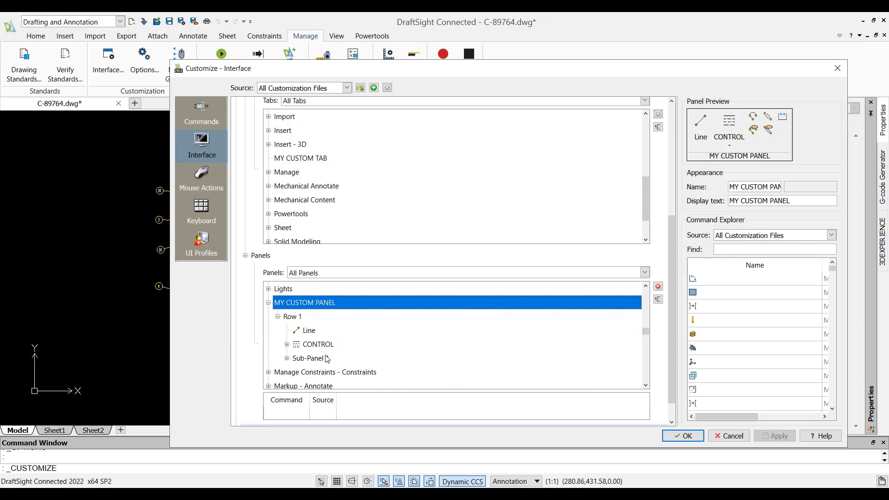
{"action": "left_click", "coordinate": [286, 358]}
{"action": "left_click", "coordinate": [645, 385]}
{"action": "left_click", "coordinate": [645, 385]}
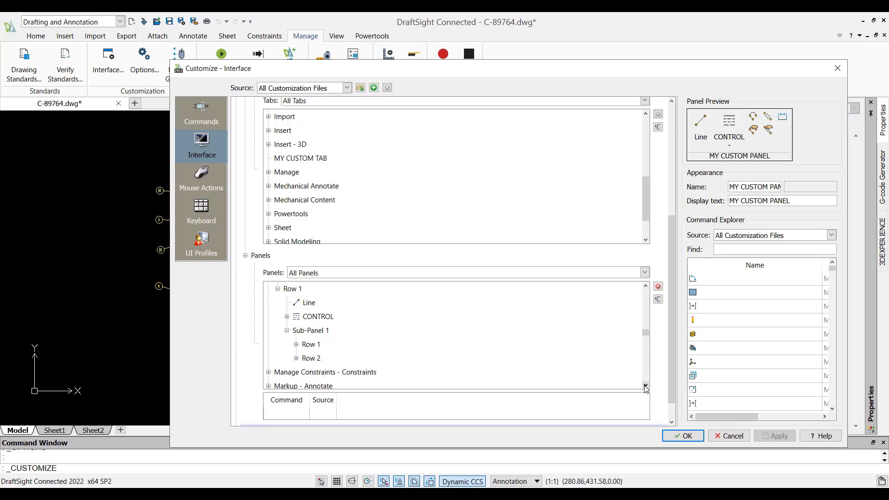
{"action": "left_click", "coordinate": [297, 345]}
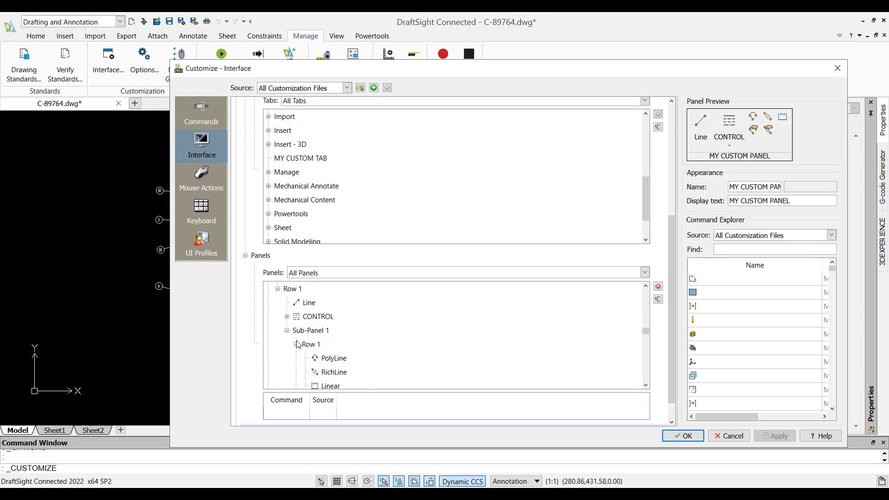
{"action": "left_click", "coordinate": [334, 358]}
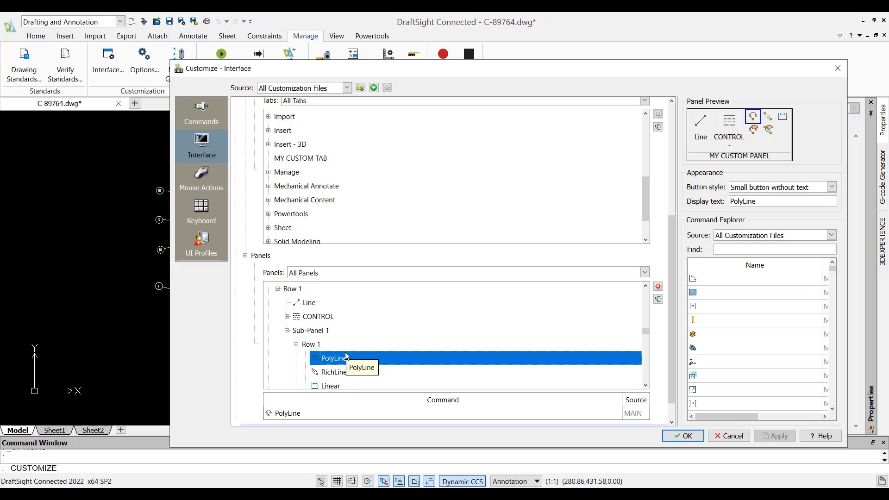
Delete PolyLine from Sub-Panel 1 of MY CUSTOM PANEL and add the PolyLine command to the panel's main Row 1, directly below Line
{"action": "left_click", "coordinate": [658, 287]}
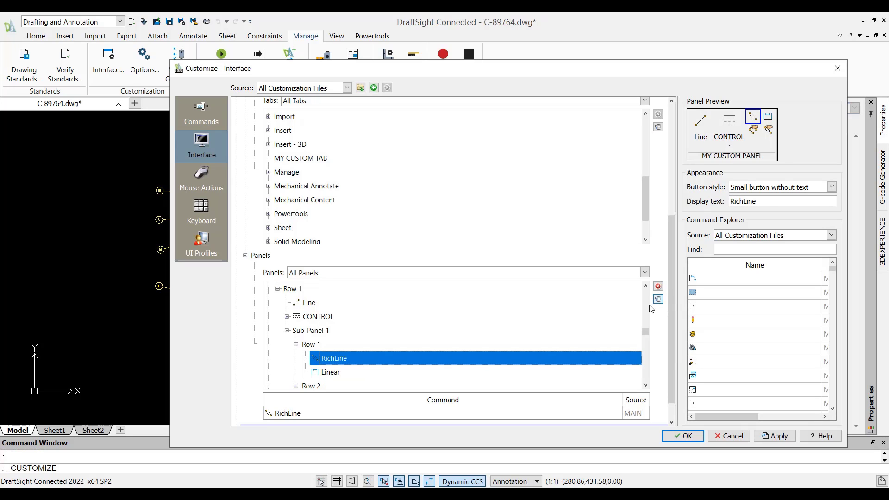
{"action": "left_click", "coordinate": [645, 286]}
{"action": "left_click", "coordinate": [645, 286]}
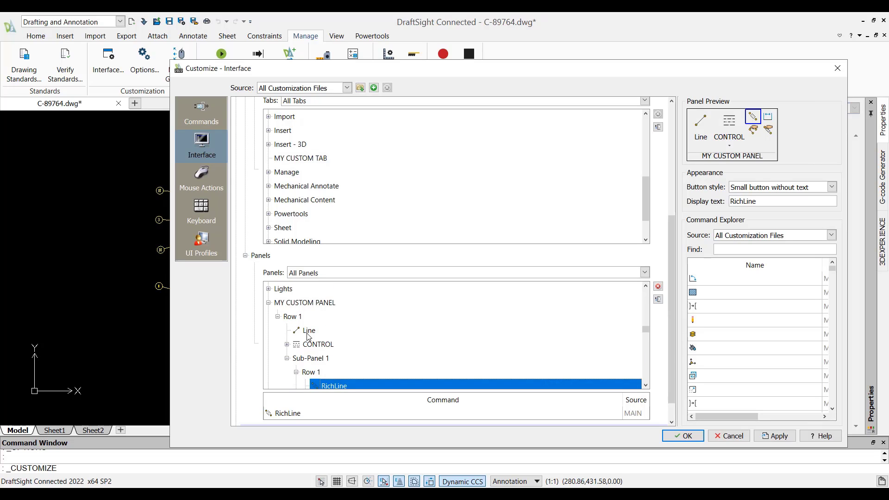
{"action": "left_click", "coordinate": [777, 250]}
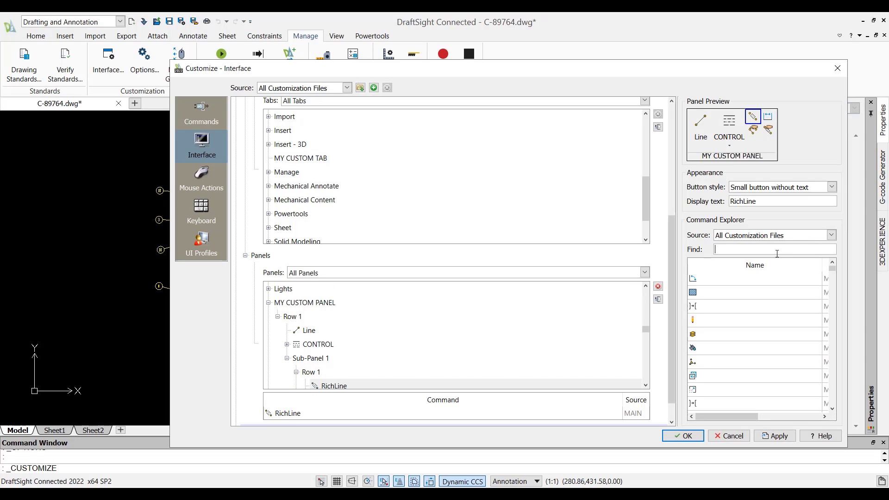
{"action": "type", "text": "poly"}
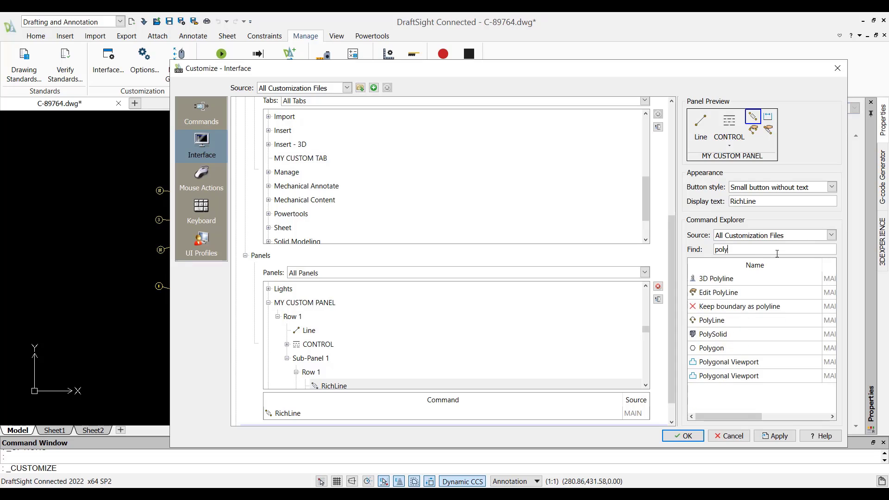
{"action": "left_click_drag", "start_coordinate": [711, 320], "coordinate": [384, 339]}
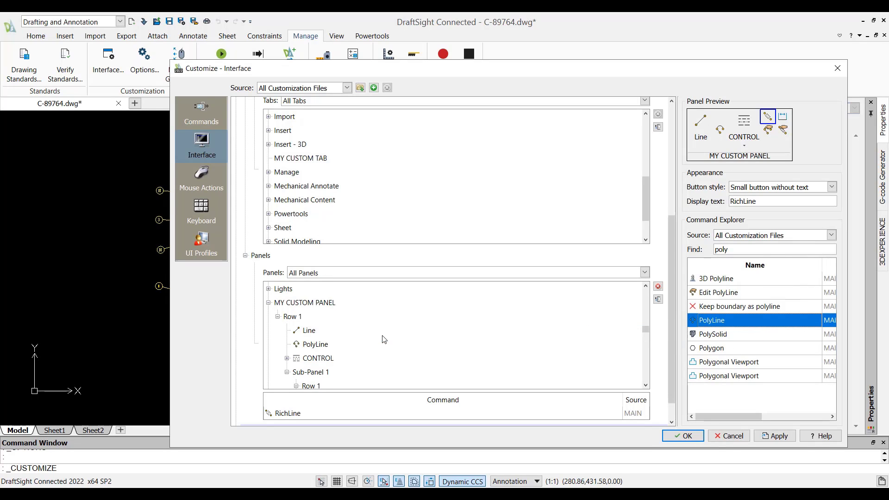
Set the PolyLine button's style in MY CUSTOM PANEL to Large button with text (vertical) and apply the change
{"action": "left_click", "coordinate": [721, 131]}
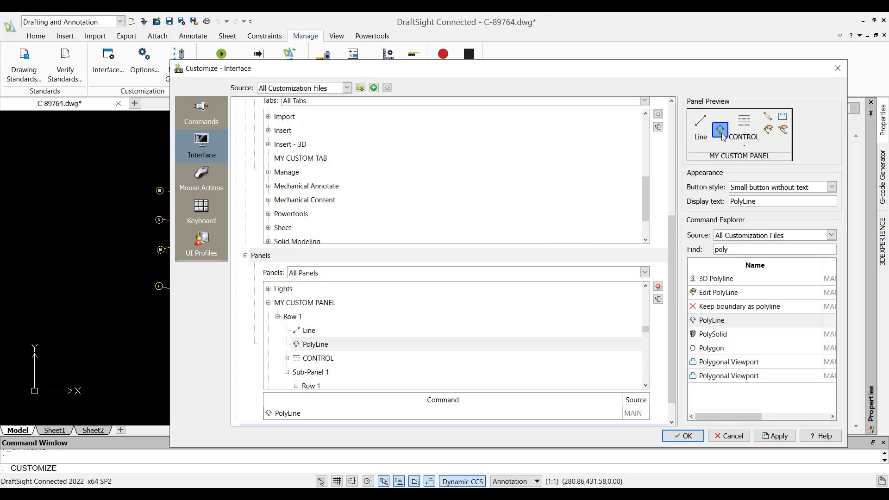
{"action": "left_click", "coordinate": [771, 187]}
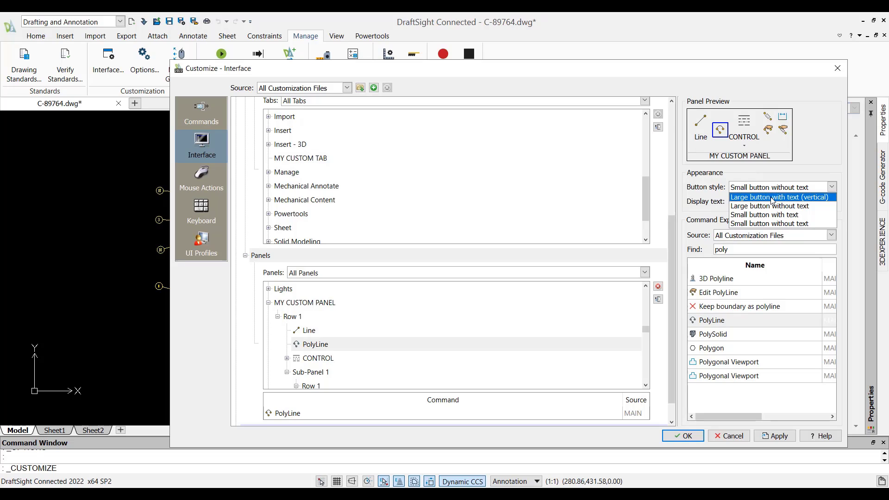
{"action": "left_click", "coordinate": [771, 197]}
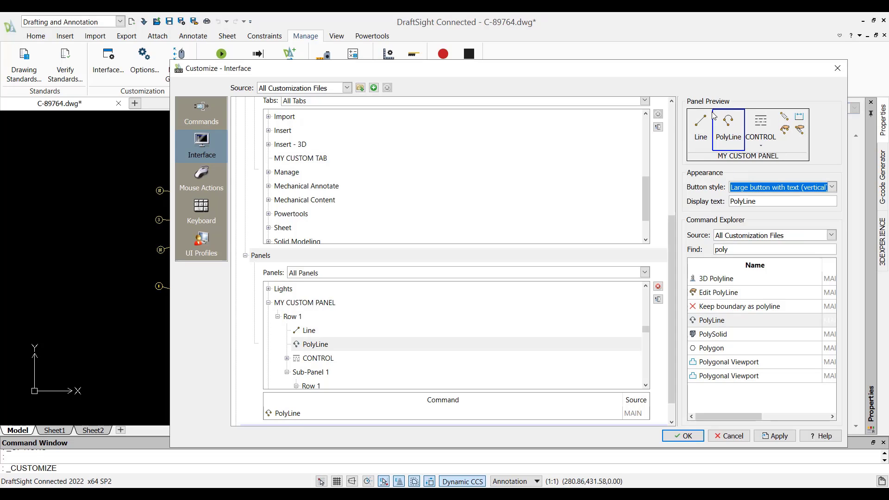
{"action": "left_click", "coordinate": [776, 436]}
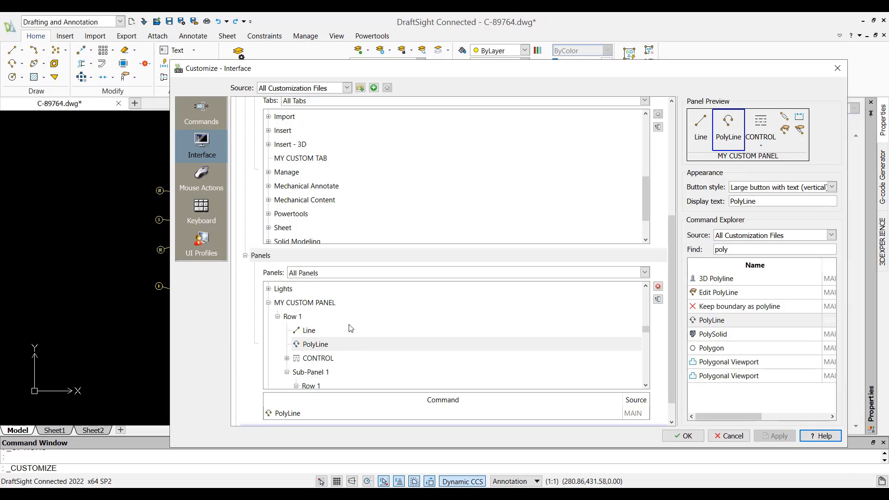
Collapse MY CUSTOM PANEL and show the appearance settings and Ribbon Panel Explorer for MY CUSTOM TAB
{"action": "left_click", "coordinate": [269, 303]}
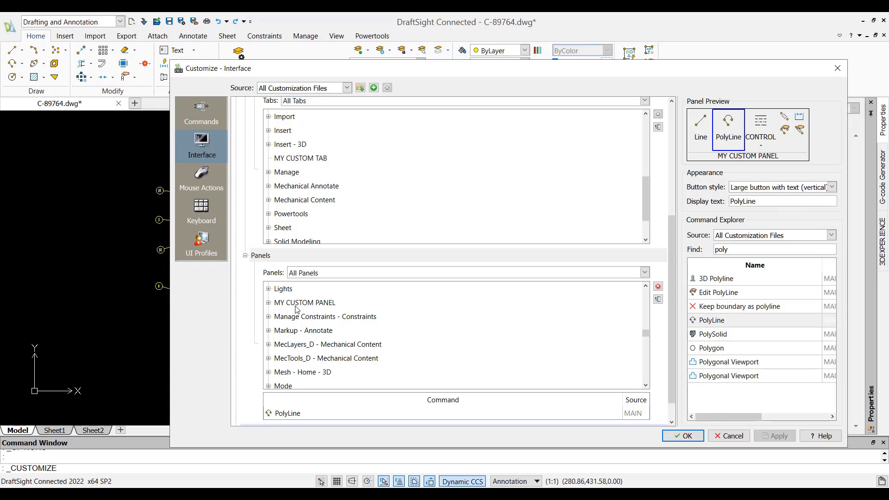
{"action": "left_click", "coordinate": [652, 306]}
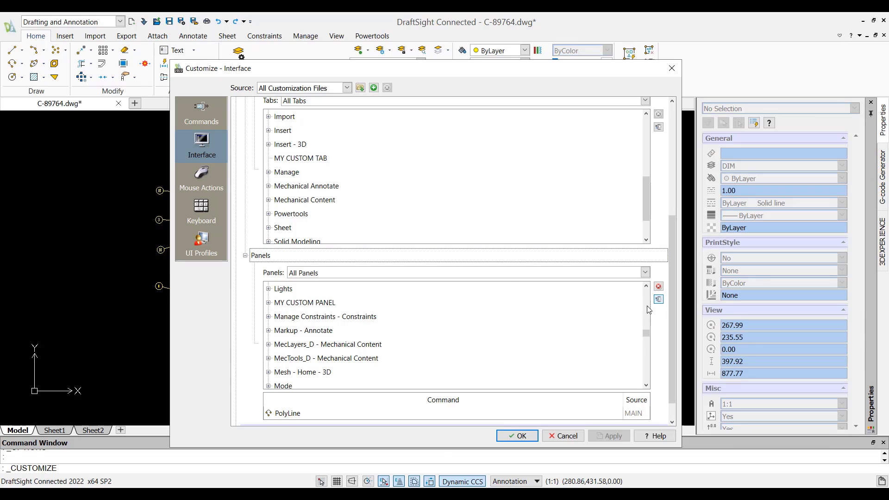
{"action": "left_click", "coordinate": [315, 159]}
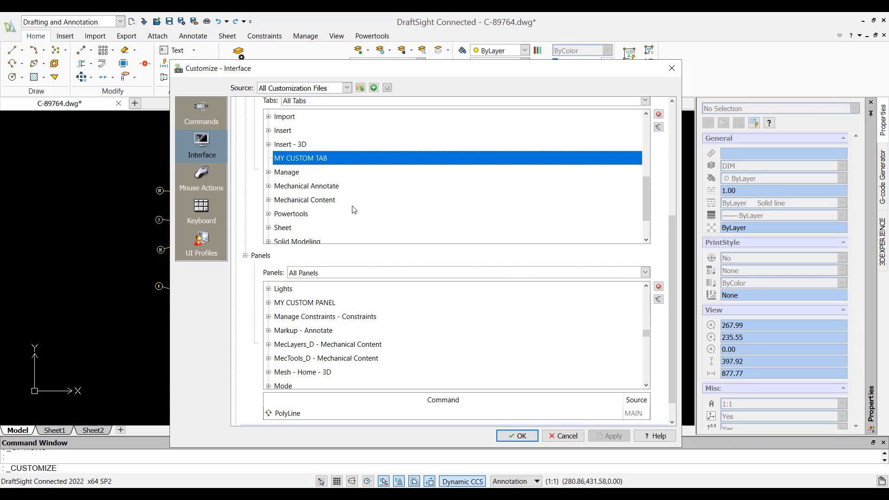
{"action": "left_click_drag", "start_coordinate": [647, 203], "coordinate": [646, 182]}
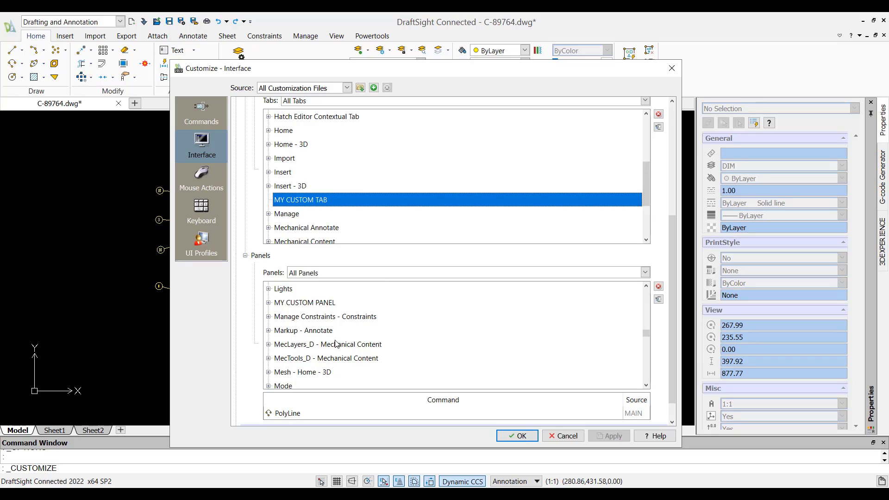
{"action": "left_click", "coordinate": [659, 126]}
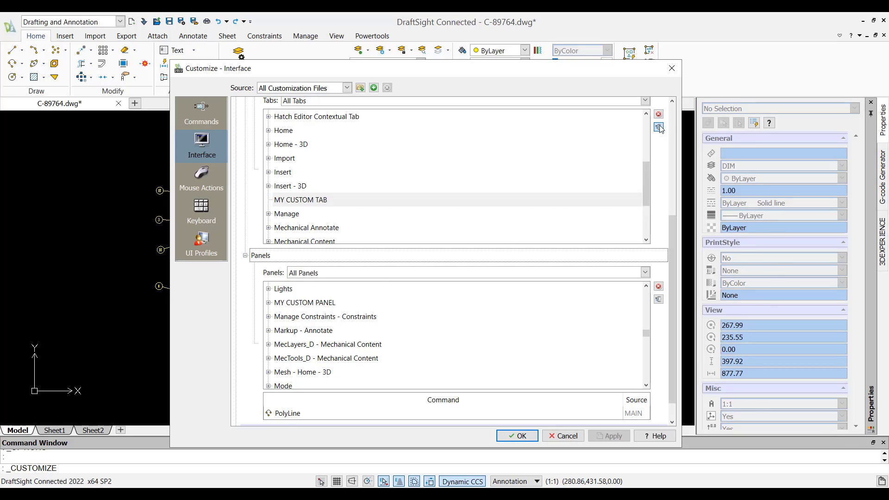
Find MY CUSTOM PANEL in the Ribbon Panel Explorer, add it to MY CUSTOM TAB and expand that tab
{"action": "left_click", "coordinate": [737, 195]}
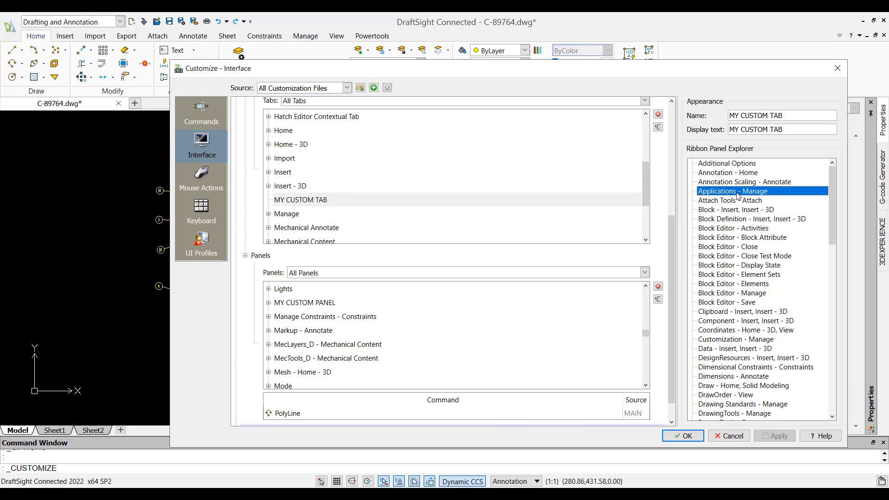
{"action": "scroll", "coordinate": [738, 194], "scroll_direction": "down", "scroll_amount": 4}
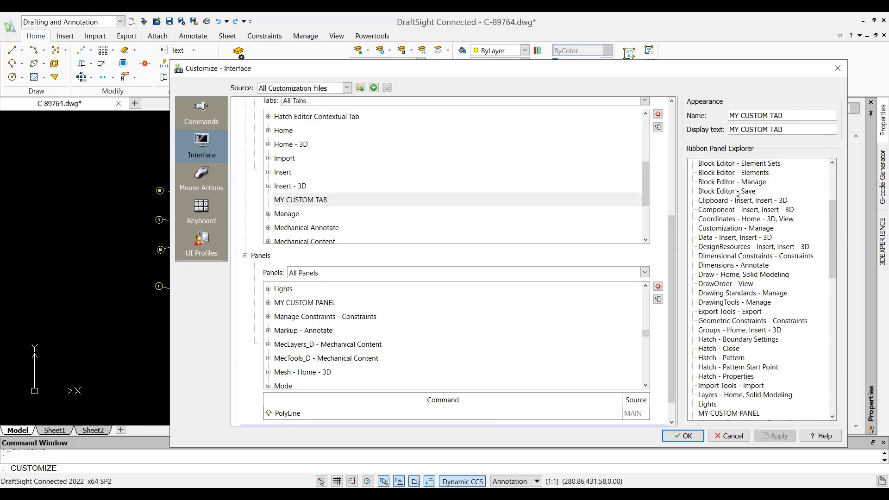
{"action": "left_click", "coordinate": [737, 191]}
{"action": "key", "text": "m"}
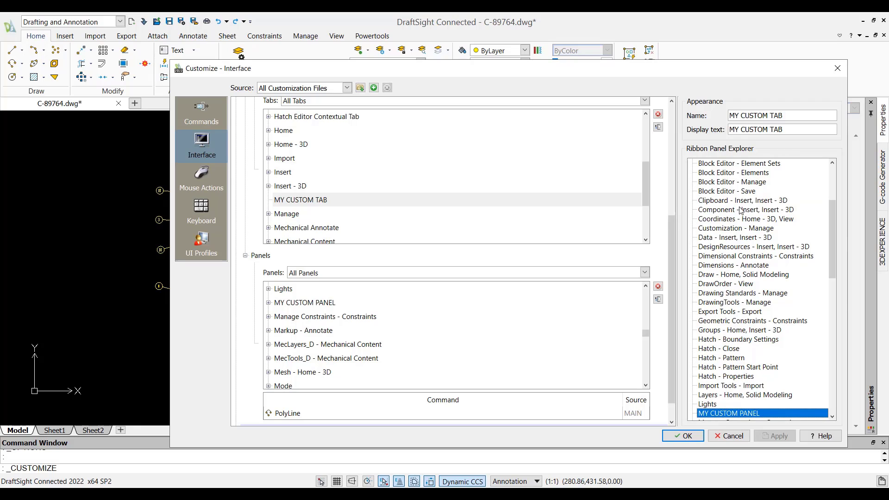
{"action": "left_click_drag", "start_coordinate": [739, 416], "coordinate": [415, 204]}
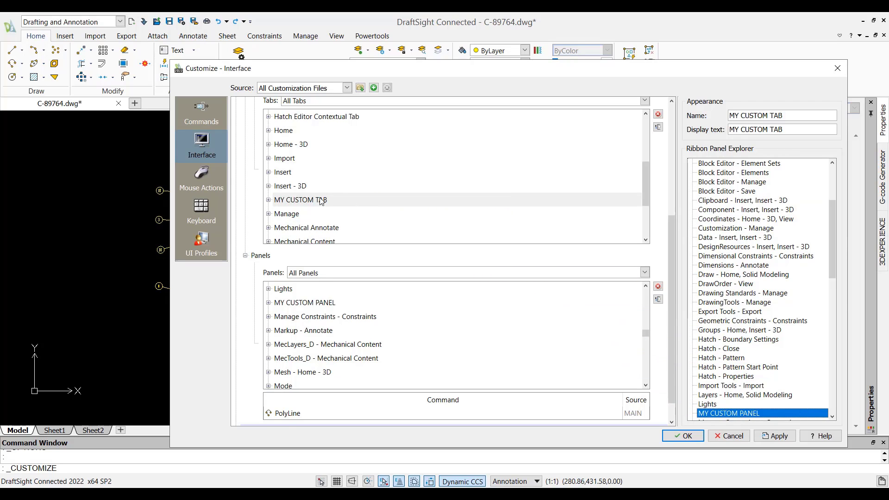
{"action": "left_click", "coordinate": [269, 200]}
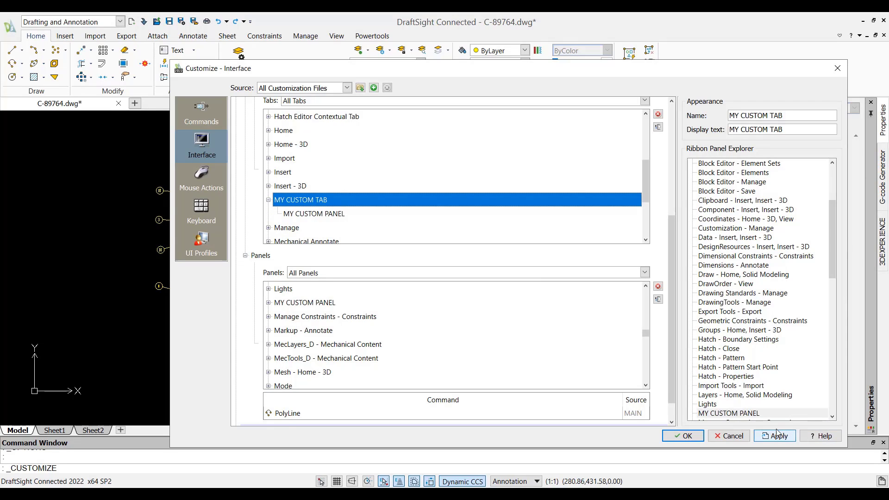
Add MY CUSTOM PANEL to the Home ribbon tab after Groups, apply the customization and close the dialog
{"action": "mouse_move", "coordinate": [756, 416]}
{"action": "left_mouse_down"}
{"action": "mouse_move", "coordinate": [456, 245]}
{"action": "mouse_move", "coordinate": [370, 133]}
{"action": "left_mouse_up"}
{"action": "left_click", "coordinate": [268, 131]}
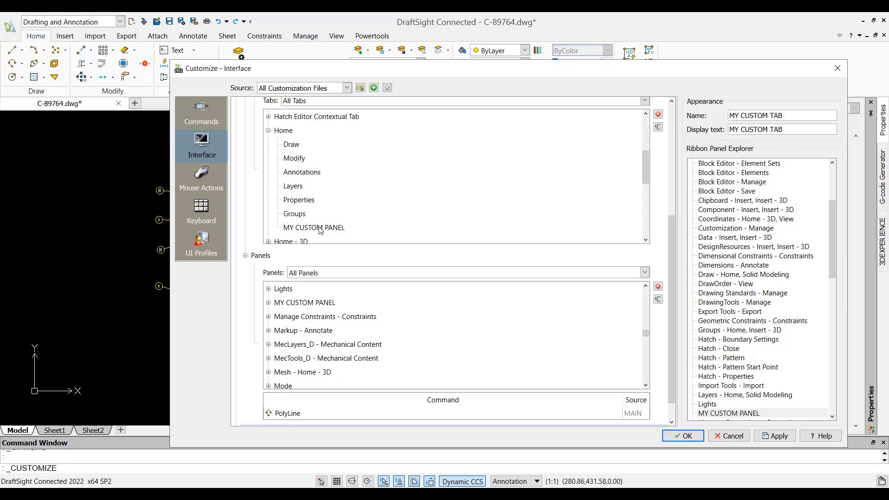
{"action": "left_click", "coordinate": [774, 436]}
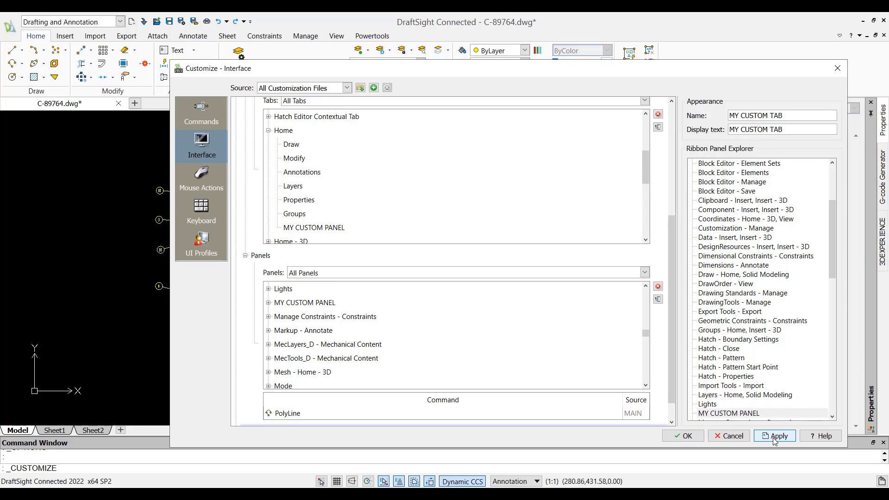
{"action": "left_click", "coordinate": [685, 436]}
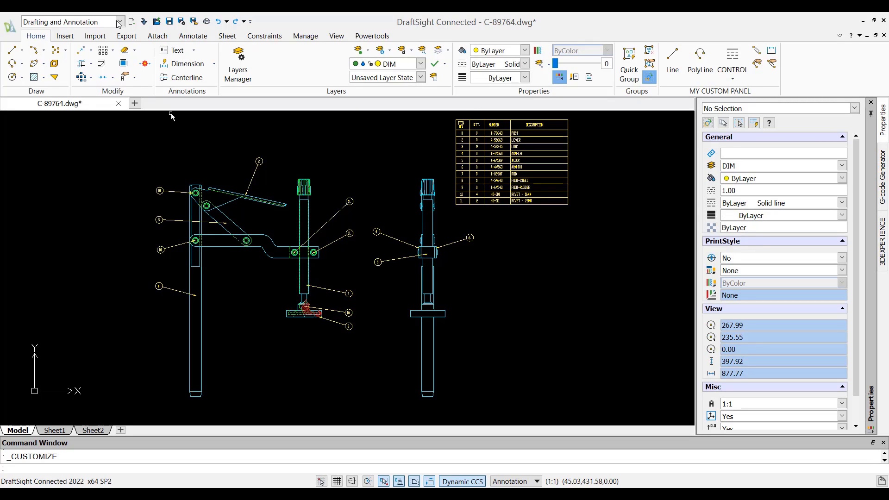
Reopen the interface customization and expand the UI Profiles settings
{"action": "left_click", "coordinate": [297, 40]}
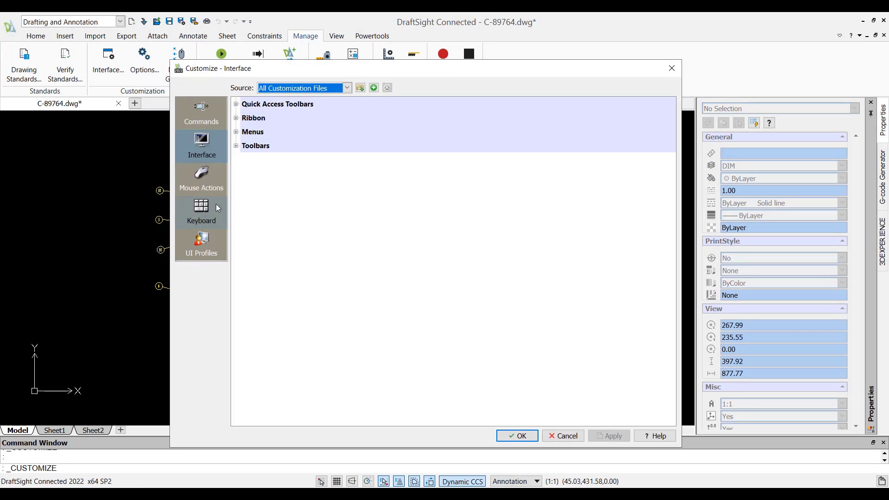
{"action": "left_click", "coordinate": [215, 242]}
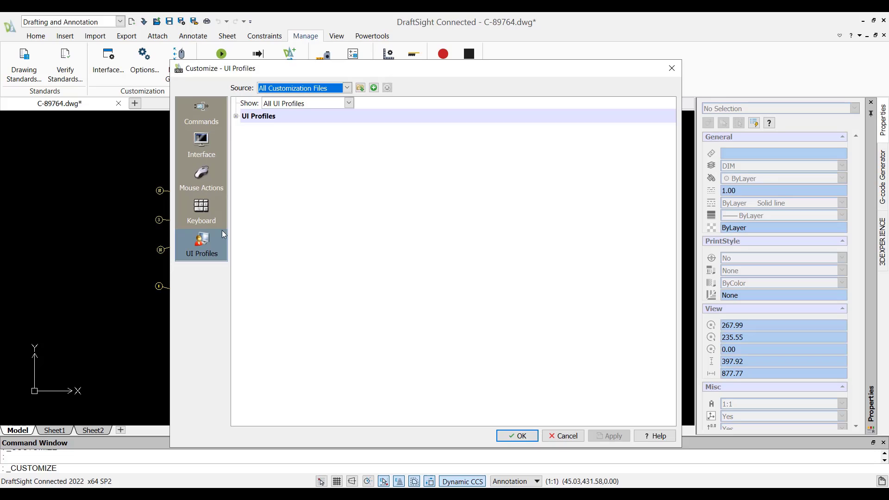
{"action": "left_click", "coordinate": [236, 116]}
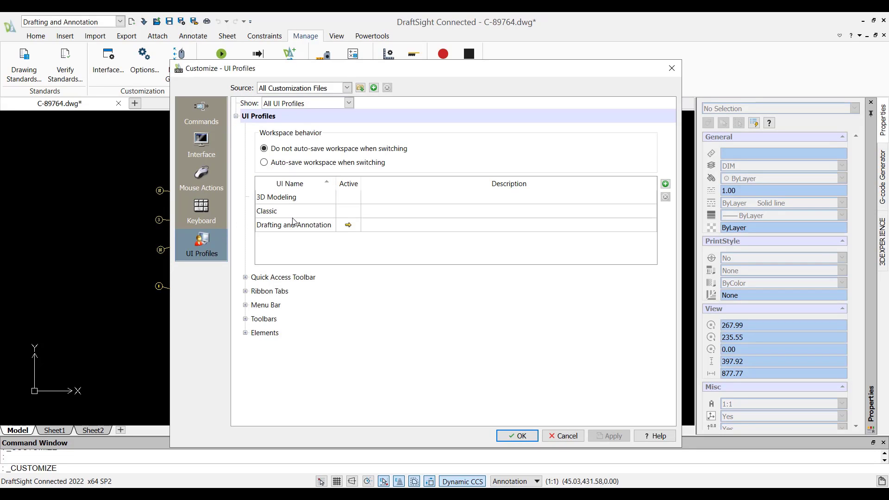
Add a new UI profile and rename it MY CUSTOM WORKSPACE
{"action": "left_click", "coordinate": [665, 185]}
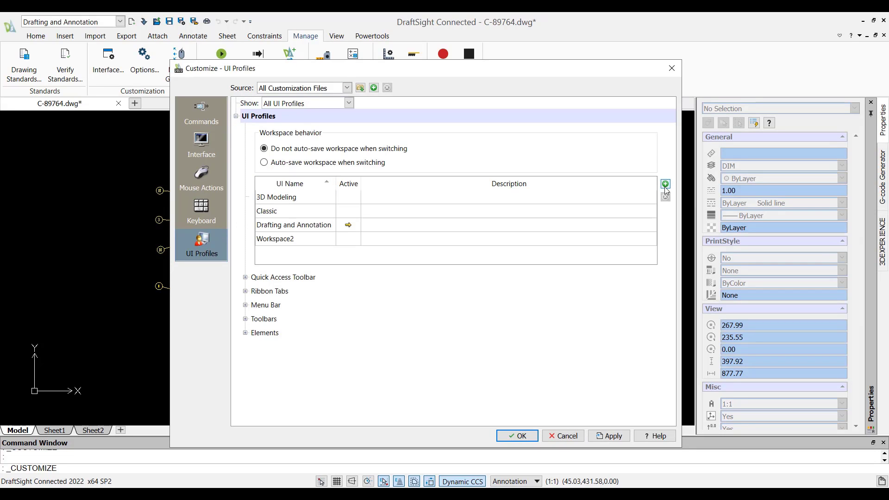
{"action": "left_click", "coordinate": [303, 240]}
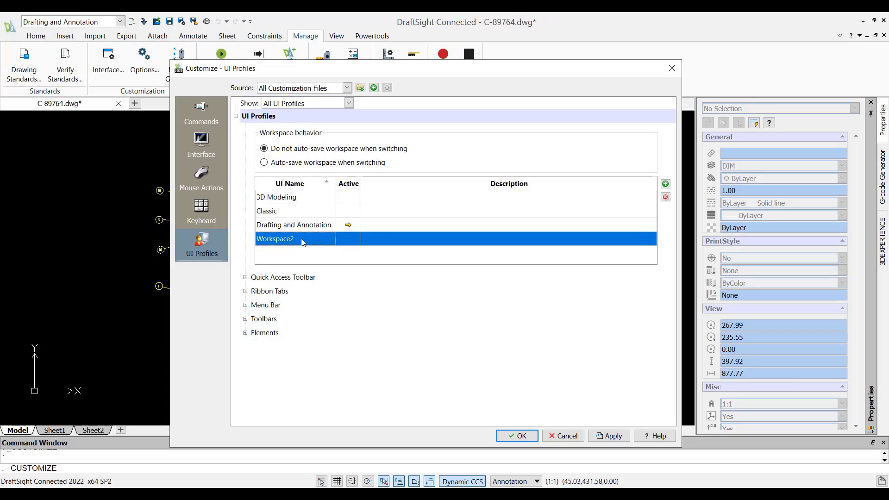
{"action": "right_click", "coordinate": [303, 239]}
{"action": "left_click", "coordinate": [318, 245]}
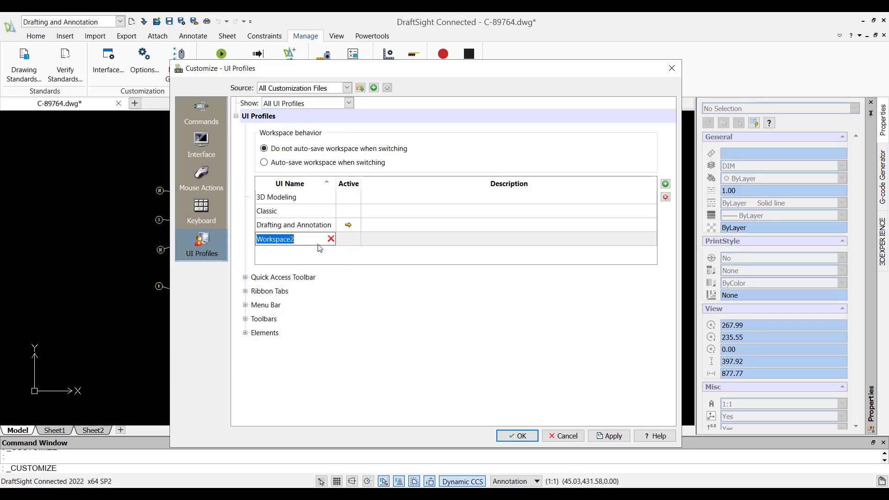
{"action": "type", "text": "M"}
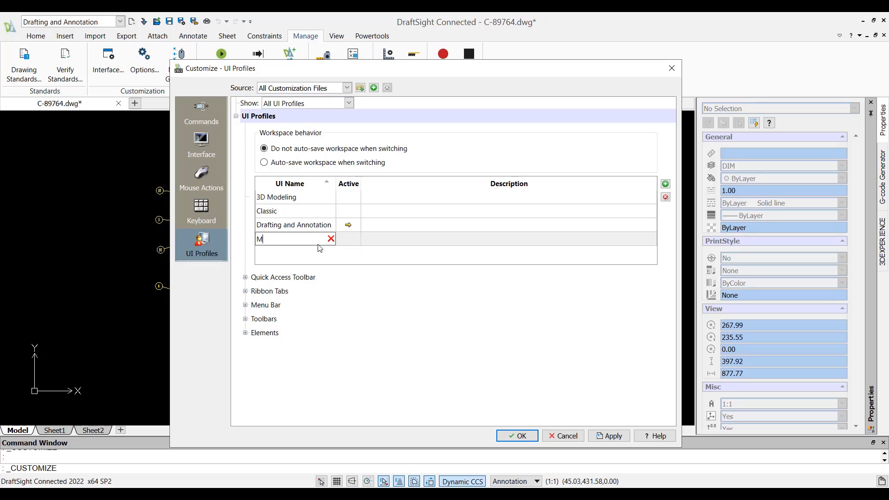
{"action": "type", "text": "Y CUSTOM WORKSPAC"}
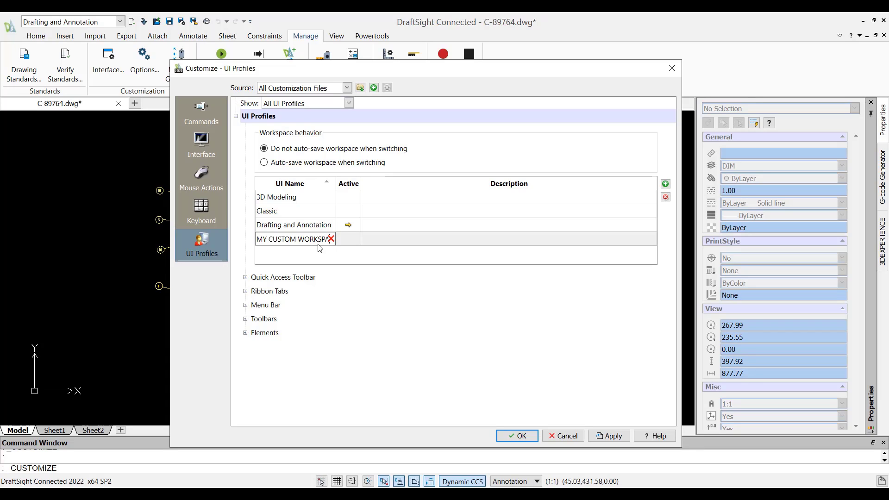
{"action": "type", "text": "E"}
{"action": "key", "text": "Return"}
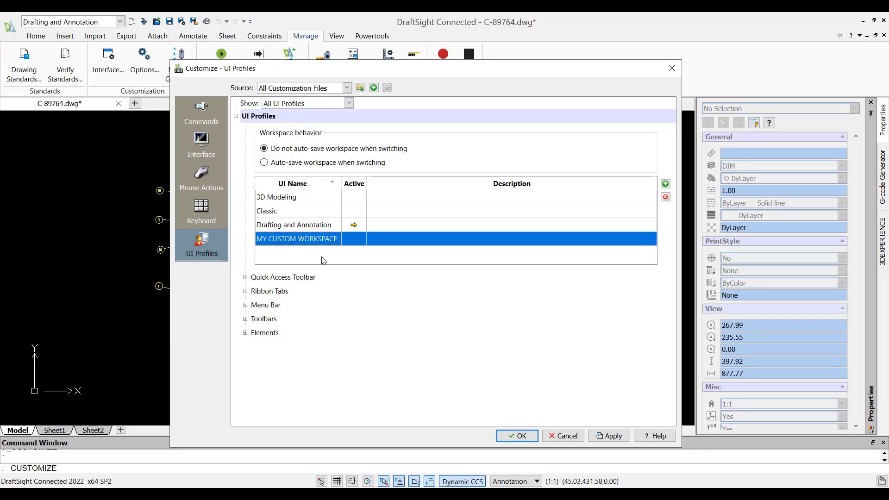
Assign My Custom Access as the Quick Access Toolbar of MY CUSTOM WORKSPACE
{"action": "left_click", "coordinate": [245, 276]}
{"action": "left_click", "coordinate": [390, 354]}
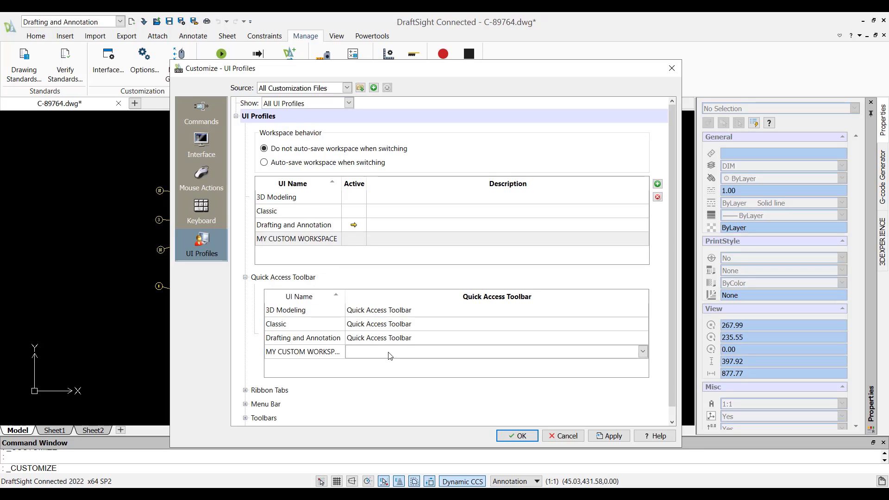
{"action": "left_click", "coordinate": [390, 354]}
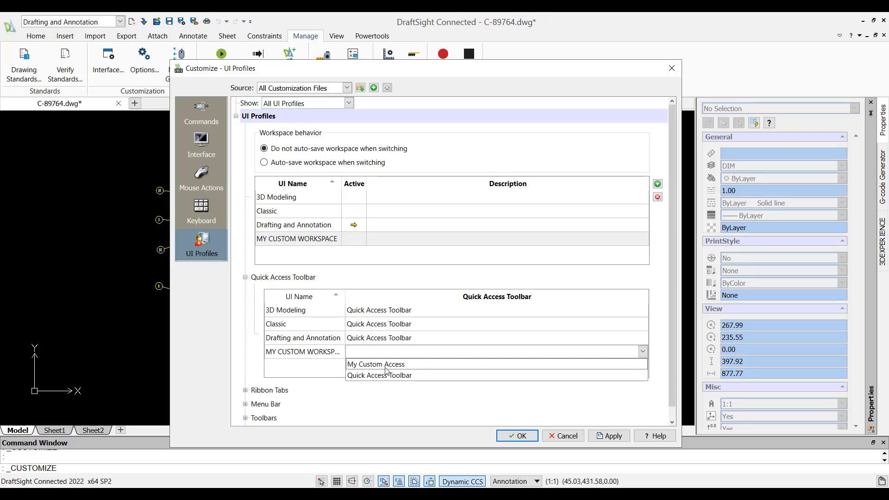
{"action": "left_click", "coordinate": [387, 366]}
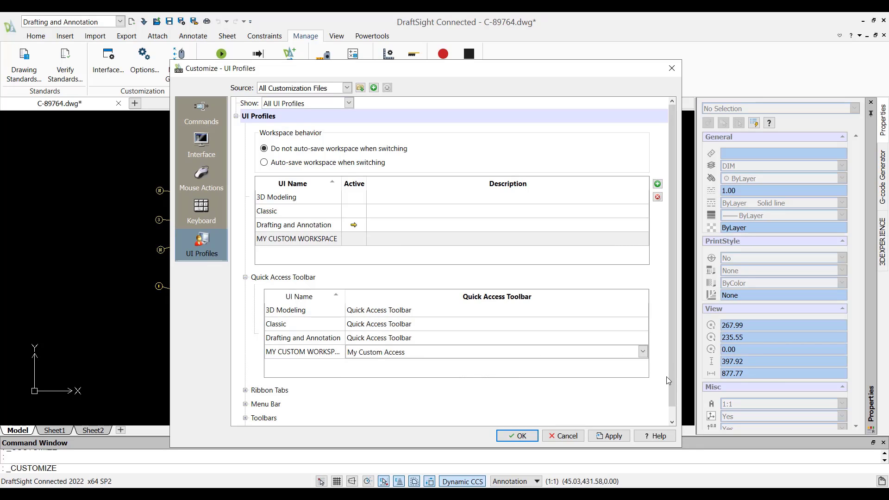
{"action": "left_click_drag", "start_coordinate": [672, 385], "coordinate": [671, 405]}
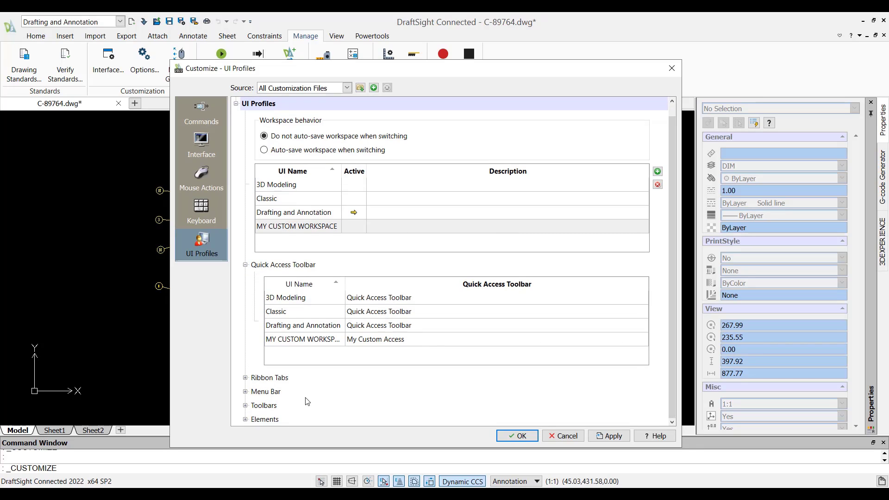
Expand the Ribbon Tabs settings and add MY CUSTOM TAB to the MY CUSTOM WORKSPACE profile
{"action": "left_click", "coordinate": [245, 378]}
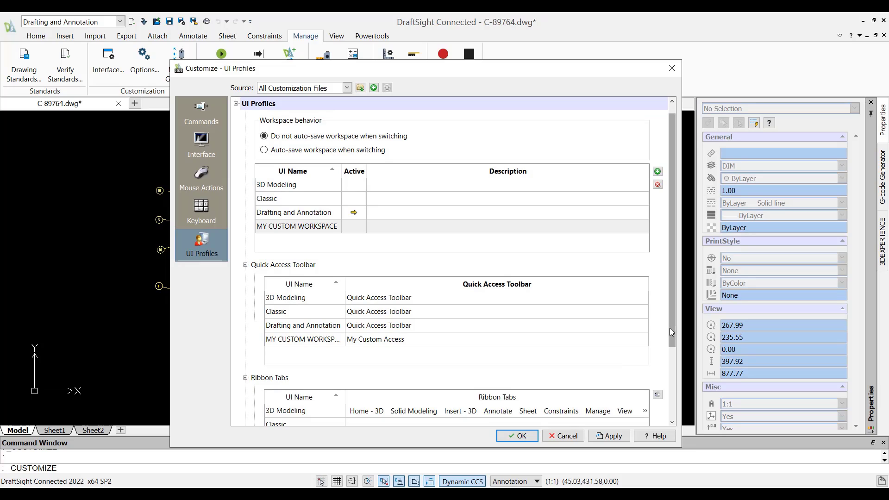
{"action": "left_click_drag", "start_coordinate": [671, 332], "coordinate": [670, 411]}
{"action": "left_click", "coordinate": [657, 295]}
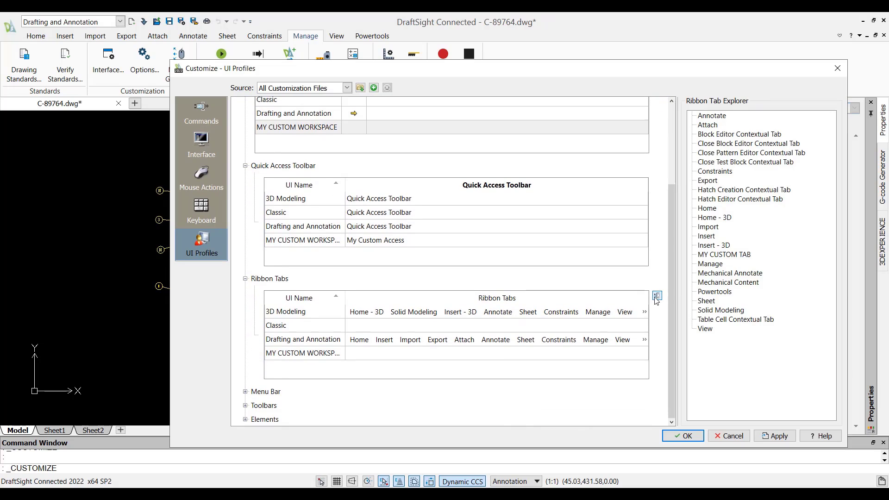
{"action": "left_click_drag", "start_coordinate": [711, 256], "coordinate": [380, 359]}
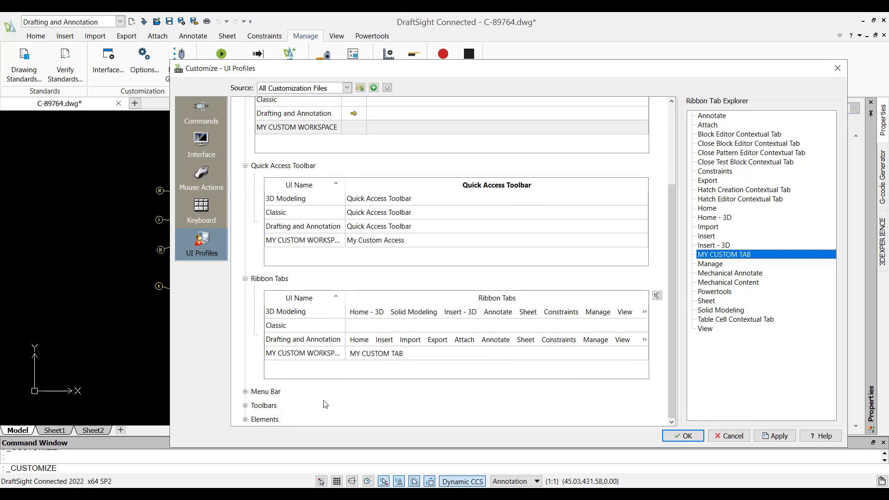
Expand the Elements settings and examine which interface elements are enabled for MY CUSTOM WORKSPACE
{"action": "left_click", "coordinate": [245, 419]}
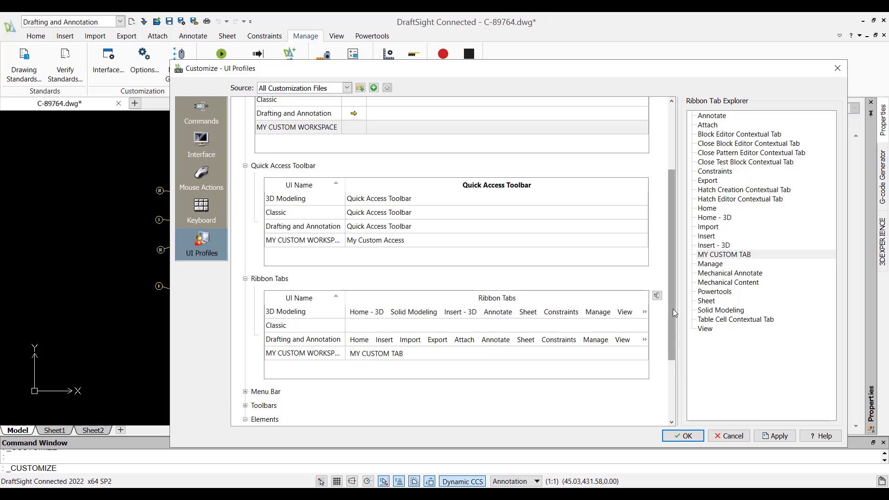
{"action": "left_click_drag", "start_coordinate": [673, 310], "coordinate": [672, 378]}
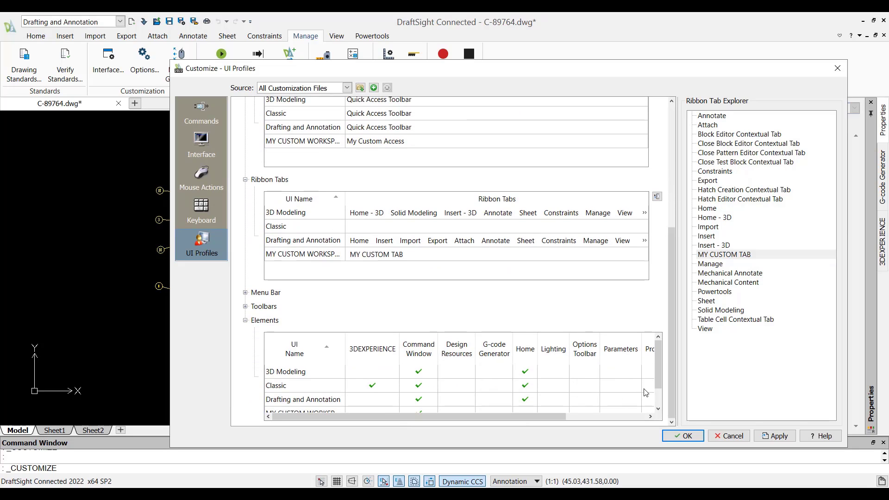
{"action": "scroll", "coordinate": [664, 400], "scroll_direction": "down", "scroll_amount": 1}
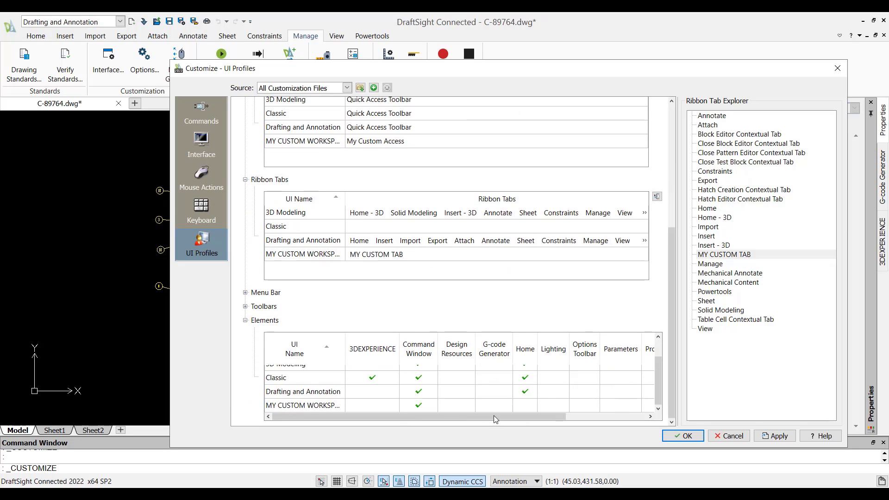
{"action": "left_click_drag", "start_coordinate": [527, 420], "coordinate": [501, 423]}
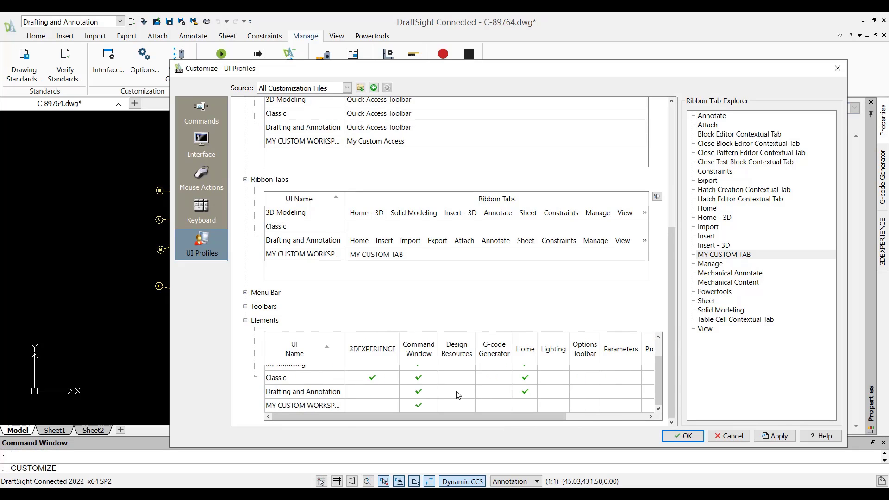
Apply the UI profile customization, close the dialog and switch to the MY CUSTOM WORKSPACE workspace
{"action": "left_click", "coordinate": [773, 436]}
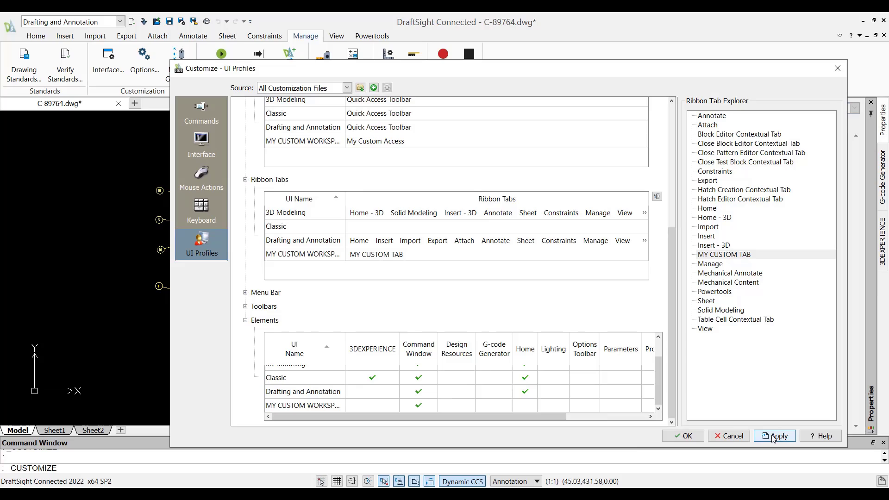
{"action": "left_click", "coordinate": [681, 436]}
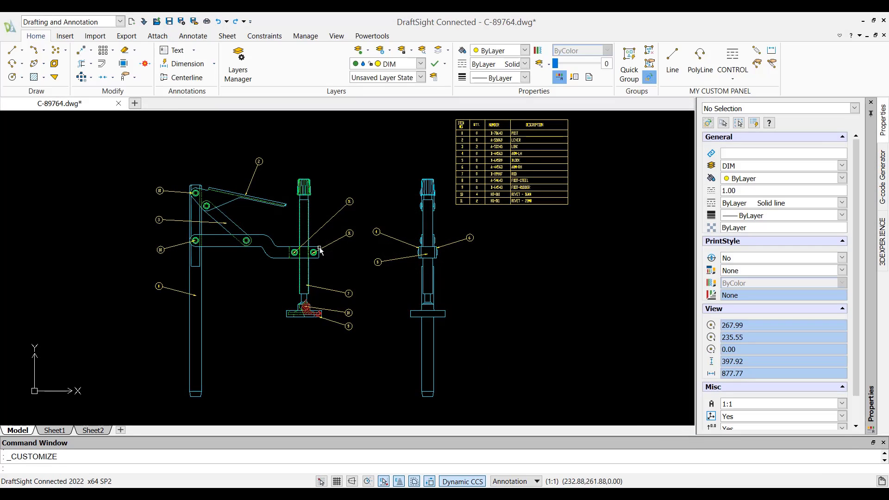
{"action": "left_click", "coordinate": [109, 22]}
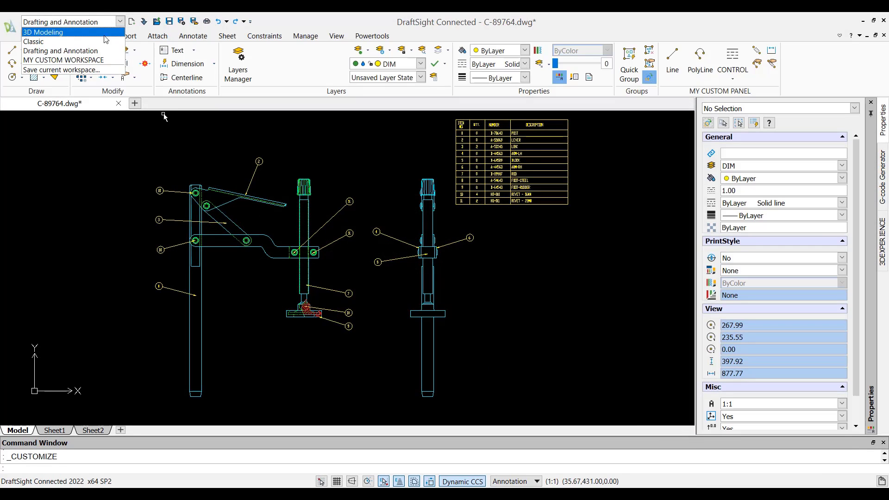
{"action": "left_click", "coordinate": [63, 60]}
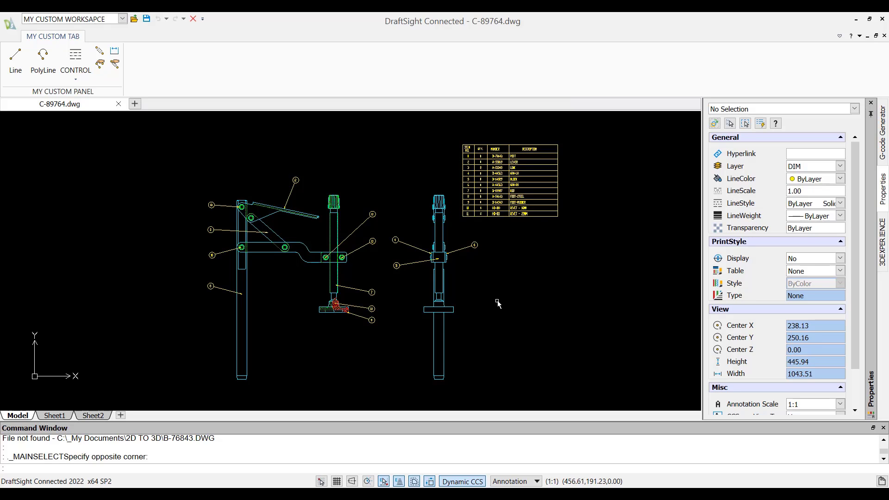
Open the Options dialog with the OP alias and expand the Aliases section of User Preferences
{"action": "type", "text": "OP"}
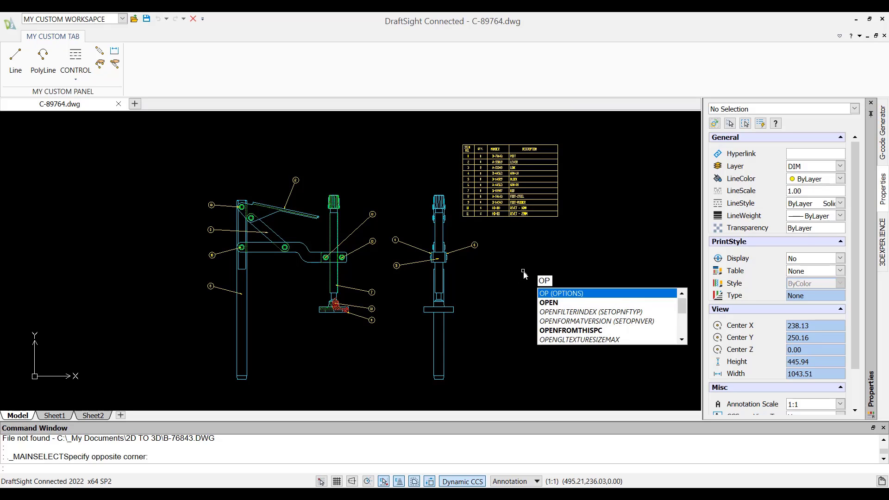
{"action": "key", "text": "Return"}
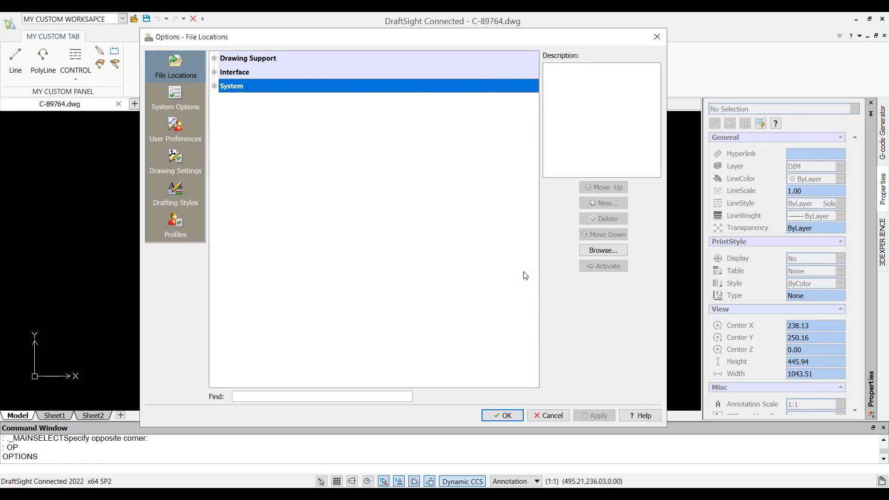
{"action": "left_click", "coordinate": [193, 140]}
{"action": "left_click", "coordinate": [215, 115]}
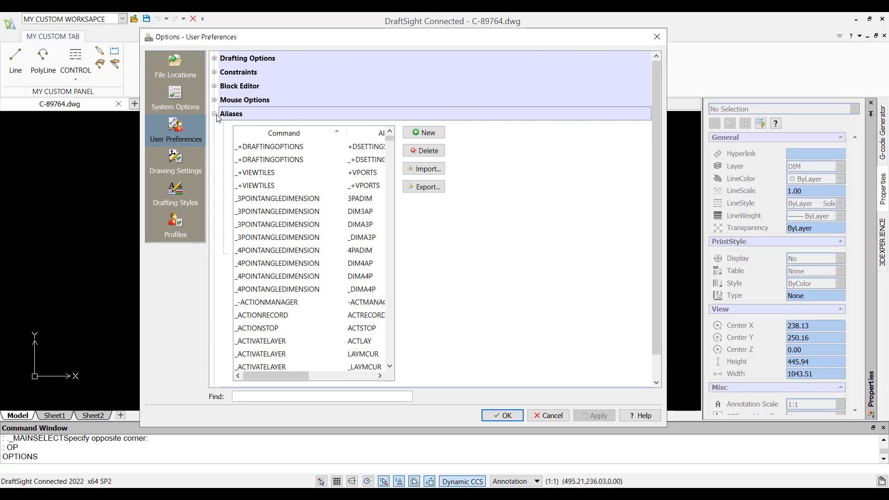
Find the _DELETE command in the alias list, replace its DEL alias with 1 and apply the change
{"action": "scroll", "coordinate": [281, 194], "scroll_direction": "down", "scroll_amount": 3}
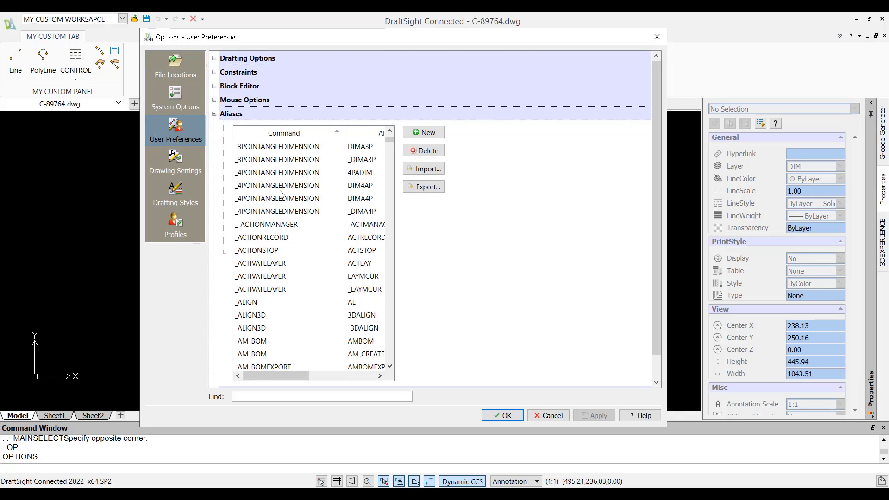
{"action": "scroll", "coordinate": [256, 290], "scroll_direction": "down", "scroll_amount": 8}
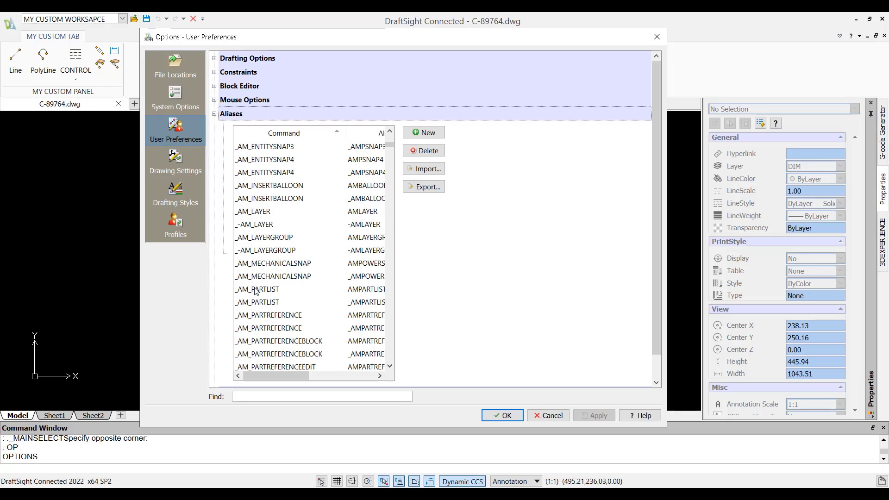
{"action": "scroll", "coordinate": [268, 330], "scroll_direction": "down", "scroll_amount": 4}
{"action": "scroll", "coordinate": [268, 330], "scroll_direction": "down", "scroll_amount": 2}
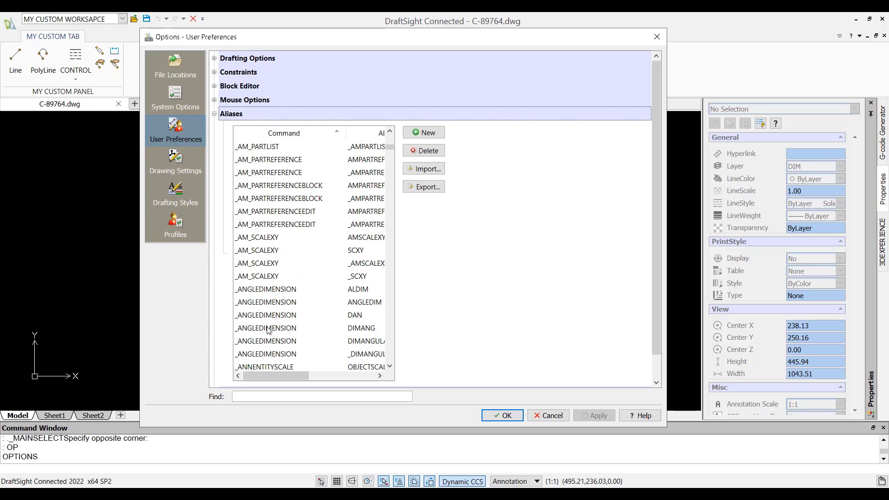
{"action": "left_click", "coordinate": [268, 329]}
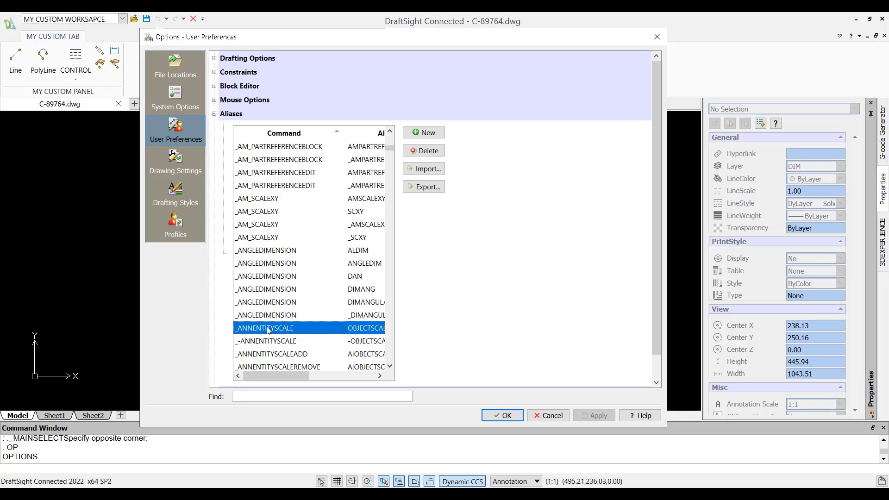
{"action": "key", "text": "d"}
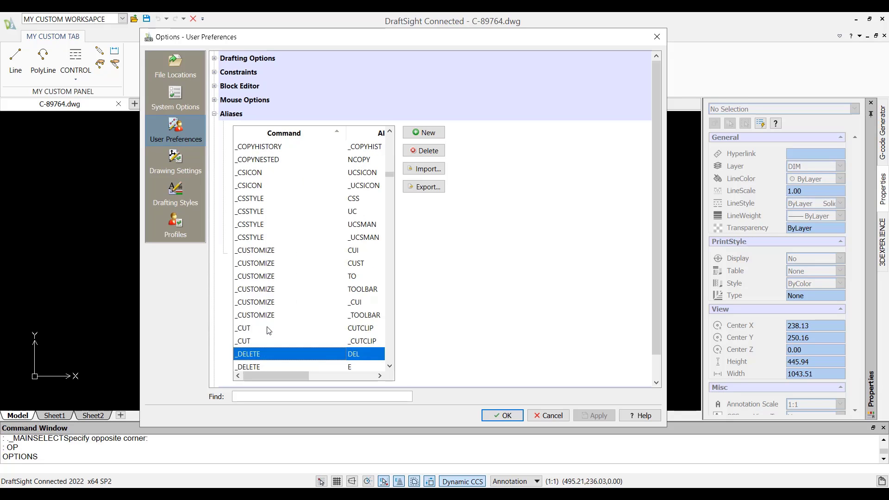
{"action": "scroll", "coordinate": [353, 361], "scroll_direction": "down", "scroll_amount": 2}
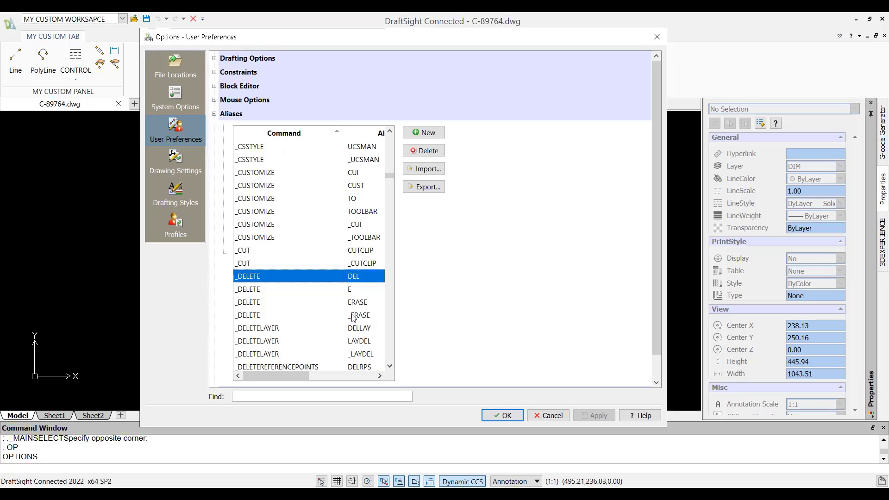
{"action": "left_click", "coordinate": [363, 277]}
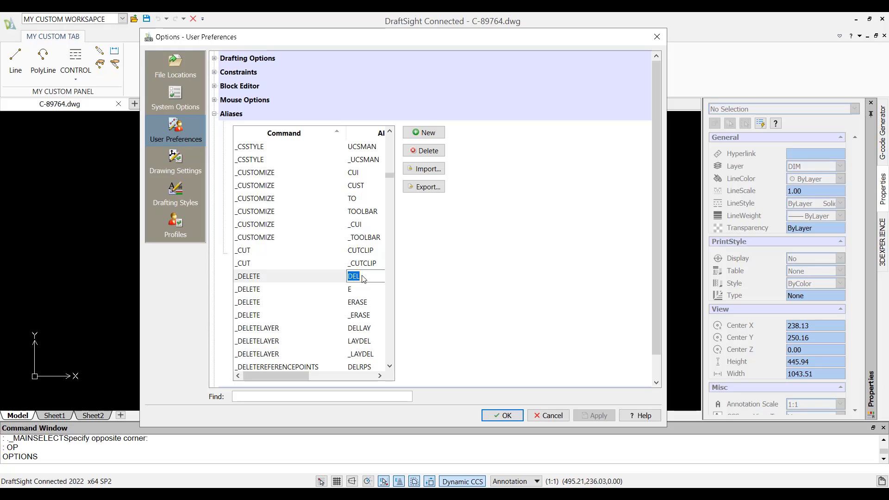
{"action": "type", "text": "1"}
{"action": "left_click", "coordinate": [422, 276]}
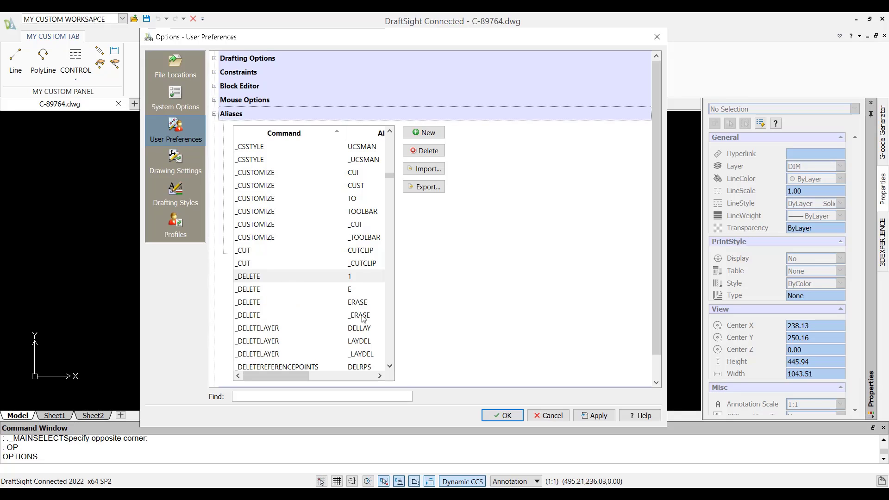
{"action": "left_click", "coordinate": [594, 415]}
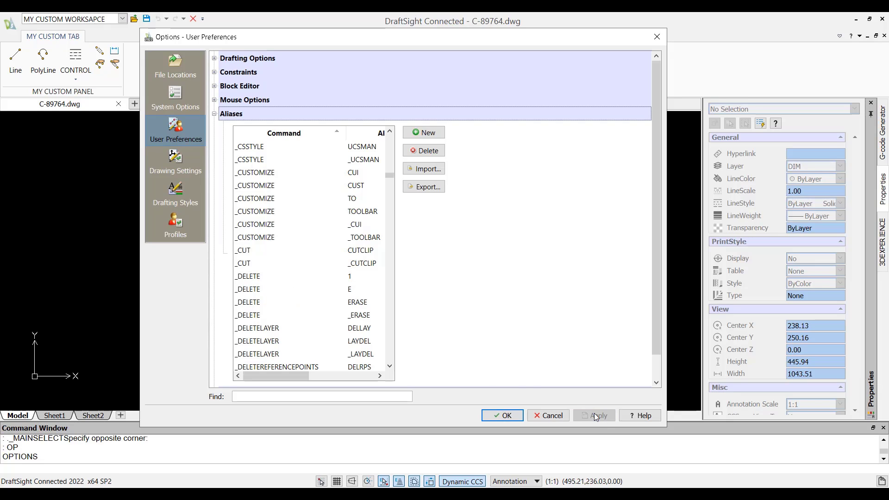
Add a new alias MLL for the MULTILEADER command, apply it and close the options
{"action": "left_click", "coordinate": [437, 138]}
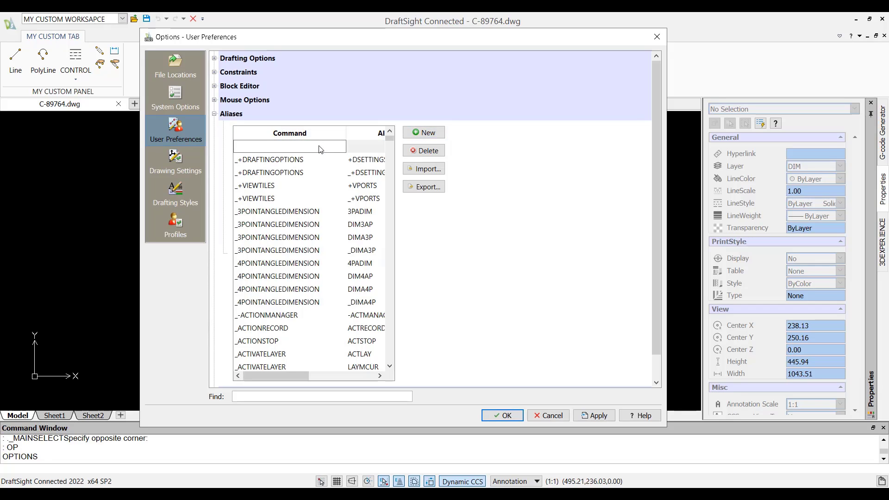
{"action": "type", "text": "MULTILEADER"}
{"action": "key", "text": "Tab"}
{"action": "type", "text": "ML"}
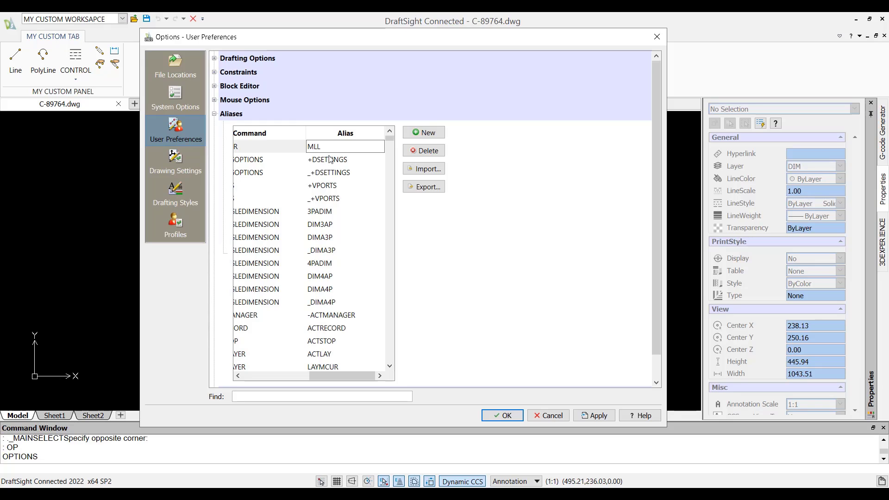
{"action": "left_click", "coordinate": [596, 416]}
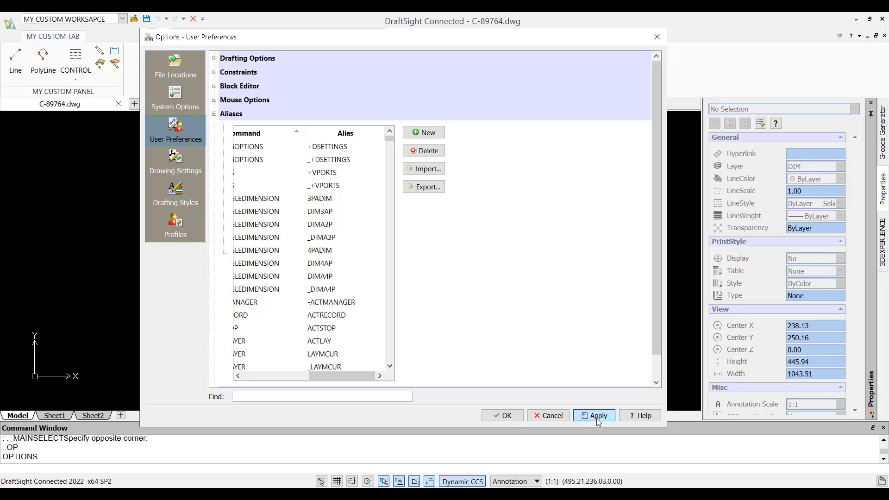
{"action": "left_click", "coordinate": [516, 420]}
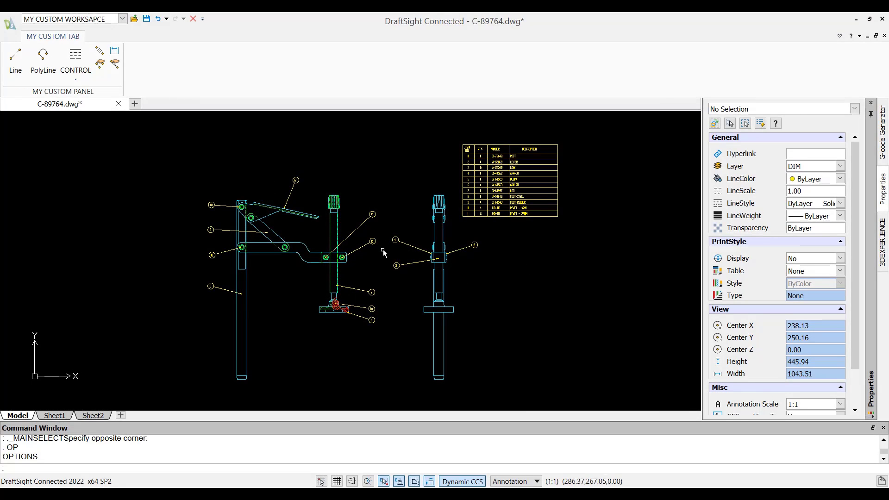
Delete the two number 11 balloons and their leaders beside the post using the alias 1
{"action": "scroll", "coordinate": [383, 253], "scroll_direction": "up", "scroll_amount": 4}
{"action": "scroll", "coordinate": [382, 245], "scroll_direction": "up", "scroll_amount": 1}
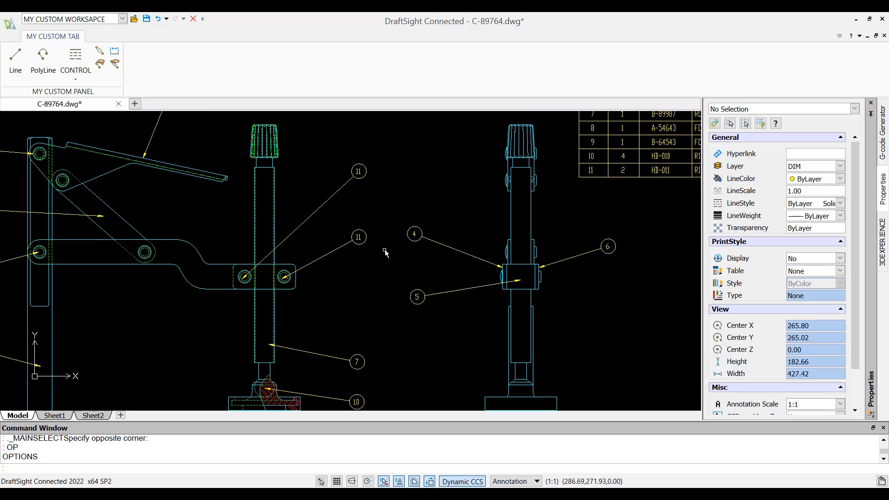
{"action": "middle_click_drag", "start_coordinate": [365, 241], "coordinate": [383, 254]}
{"action": "left_click_drag", "start_coordinate": [382, 275], "coordinate": [351, 174]}
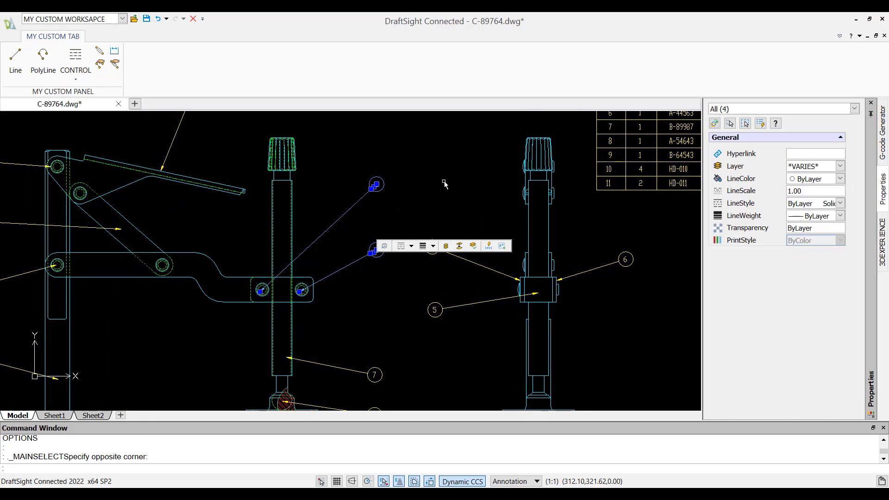
{"action": "type", "text": "1"}
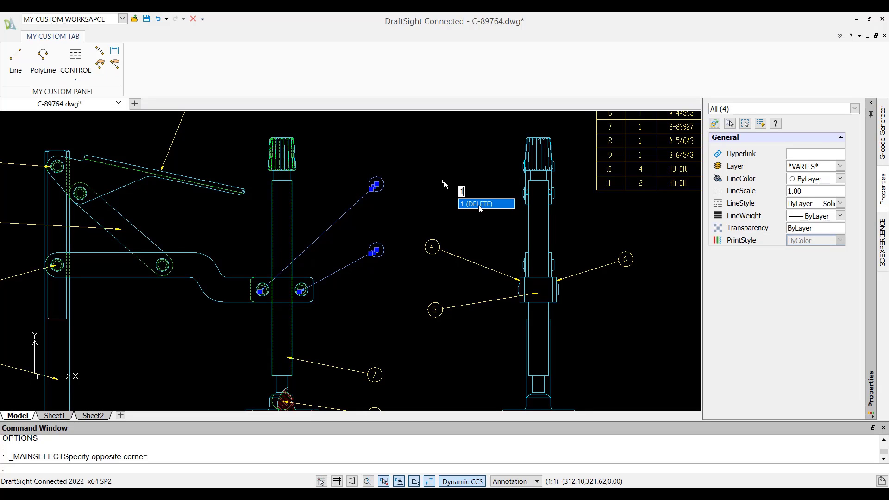
{"action": "left_click", "coordinate": [480, 208]}
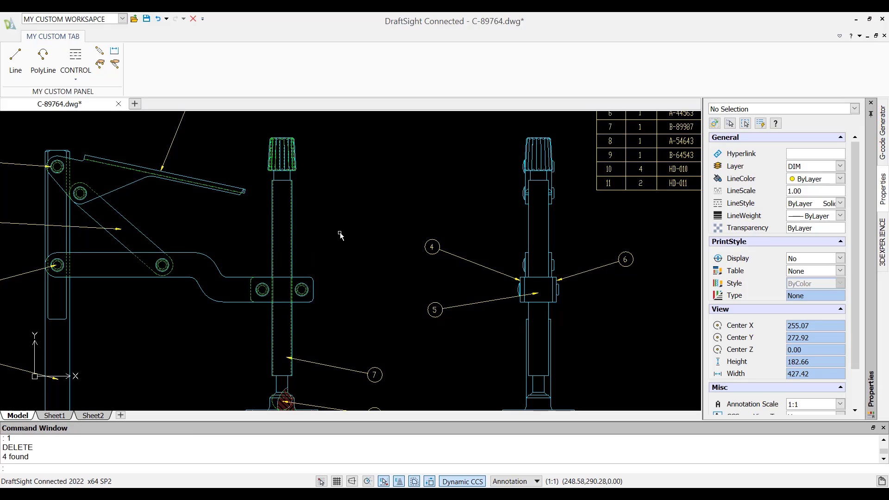
Use the MLL alias to place a multileader on the arm's rightmost rivet, with balloon number 11
{"action": "type", "text": "MLL"}
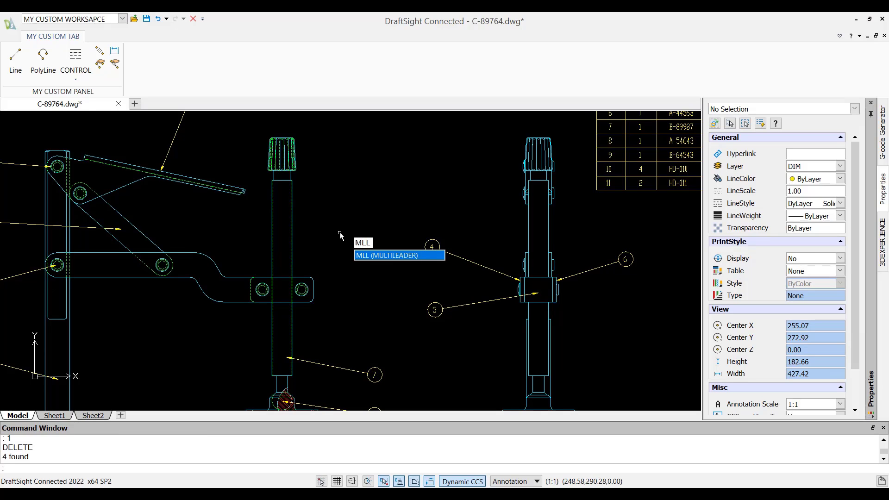
{"action": "left_click", "coordinate": [403, 258]}
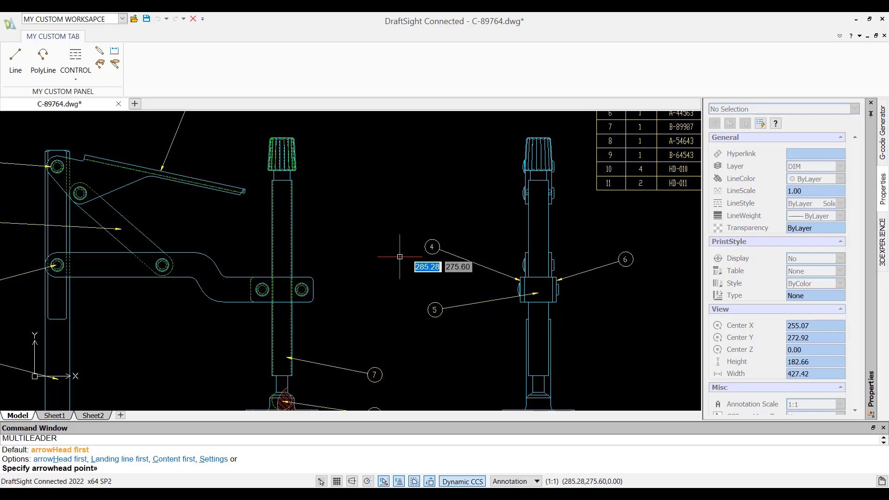
{"action": "left_click", "coordinate": [302, 289]}
{"action": "left_click", "coordinate": [344, 212]}
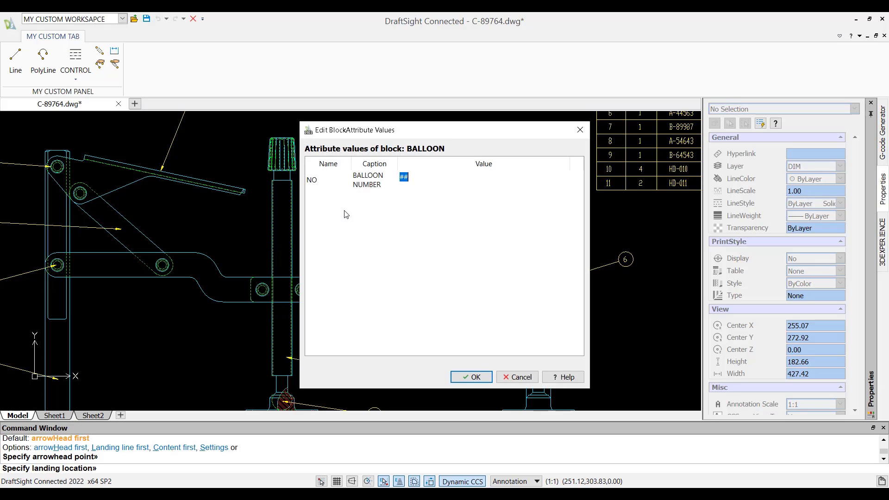
{"action": "type", "text": "11"}
{"action": "left_click", "coordinate": [477, 377]}
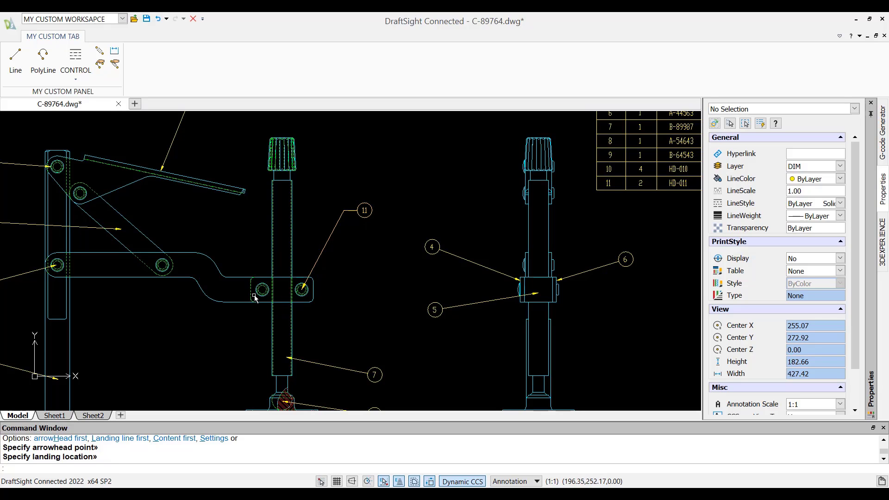
Add a second leader to the number 11 balloon, pointing at the arm's other rivet just inside the post
{"action": "left_click", "coordinate": [324, 250]}
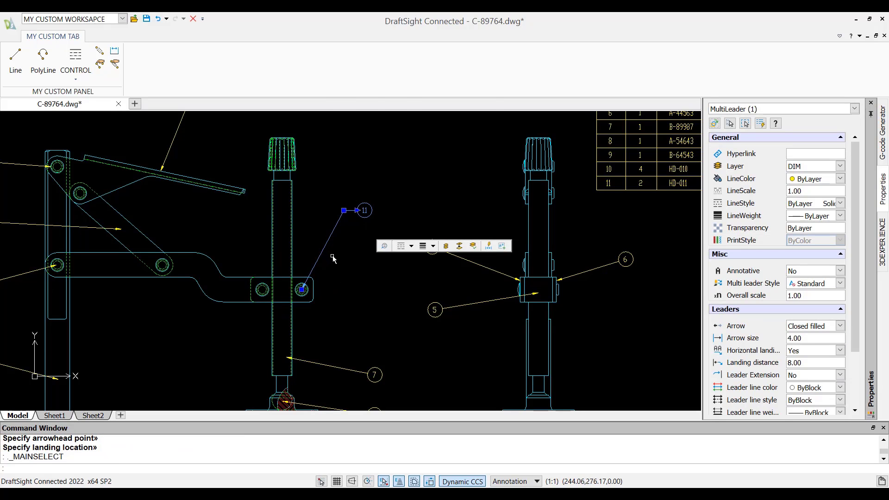
{"action": "right_click", "coordinate": [332, 256]}
{"action": "left_click", "coordinate": [354, 281]}
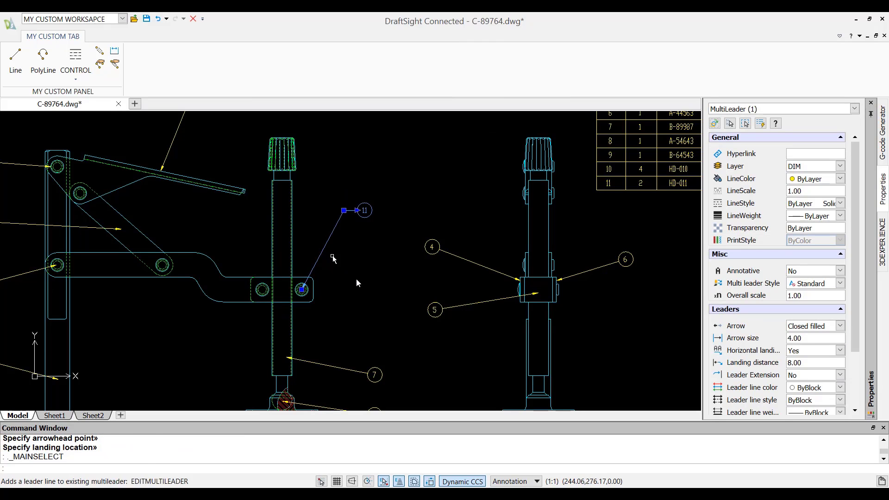
{"action": "left_click", "coordinate": [262, 289]}
{"action": "right_click", "coordinate": [374, 300]}
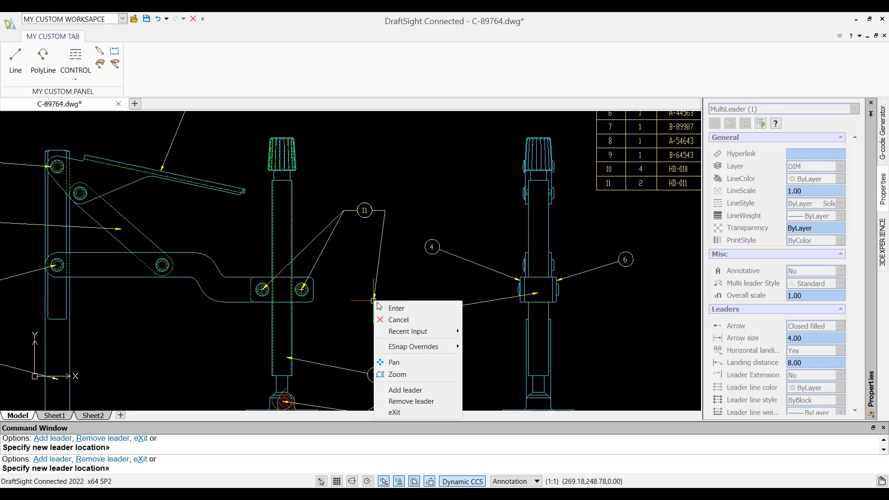
{"action": "left_click", "coordinate": [389, 305]}
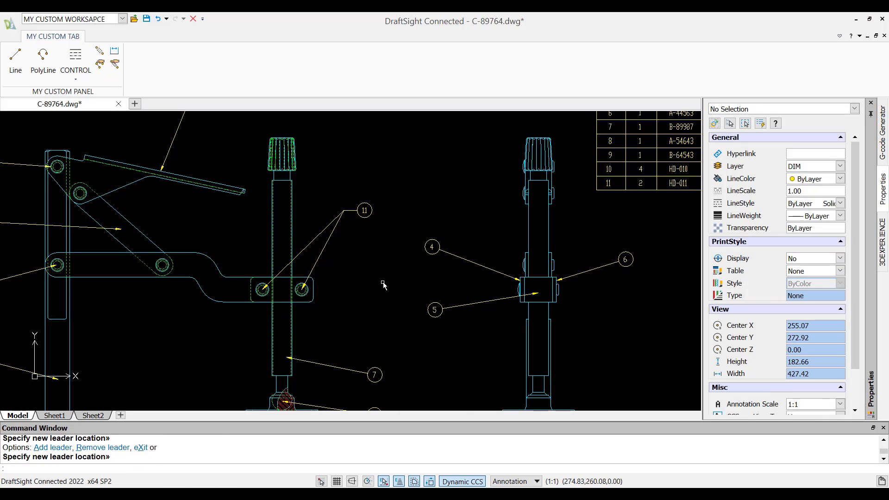
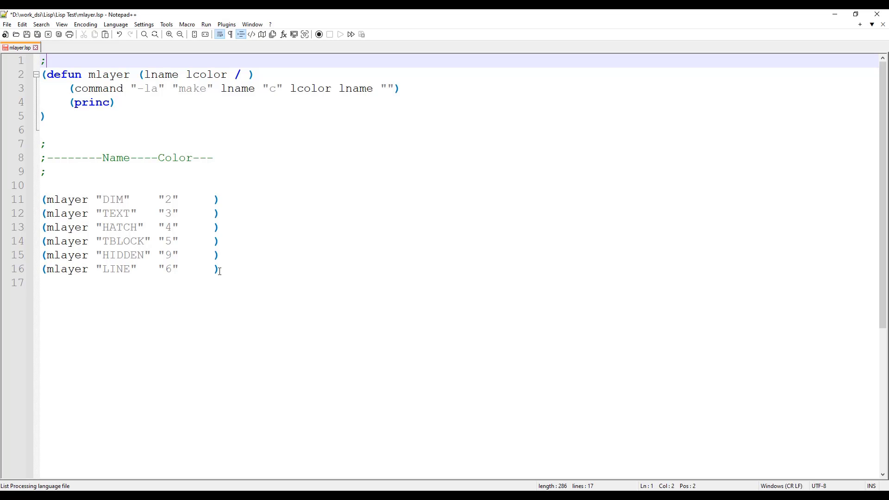
Duplicate the LINE entry on the line below it in mlayer.lsp and rename the copy's layer CIRCLE
{"action": "left_click_drag", "start_coordinate": [220, 270], "coordinate": [43, 272]}
{"action": "key", "text": "ctrl+c"}
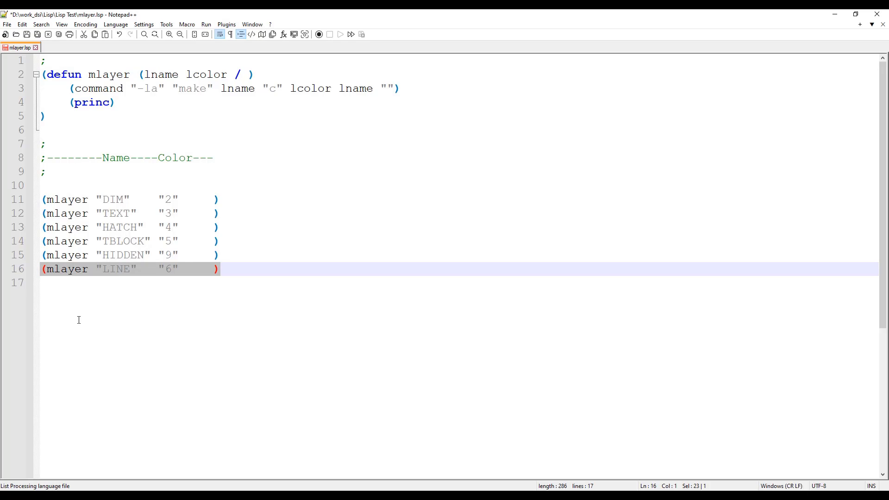
{"action": "left_click", "coordinate": [49, 287]}
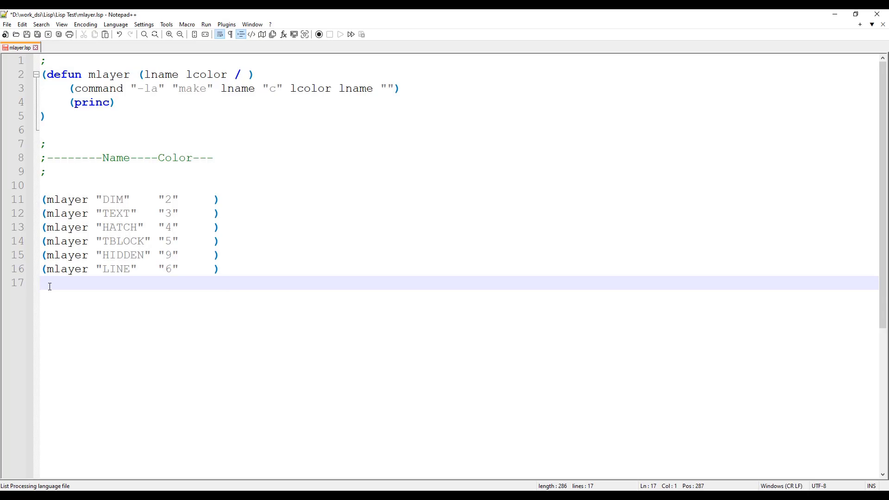
{"action": "key", "text": "ctrl+v"}
{"action": "left_click_drag", "start_coordinate": [130, 283], "coordinate": [104, 284]}
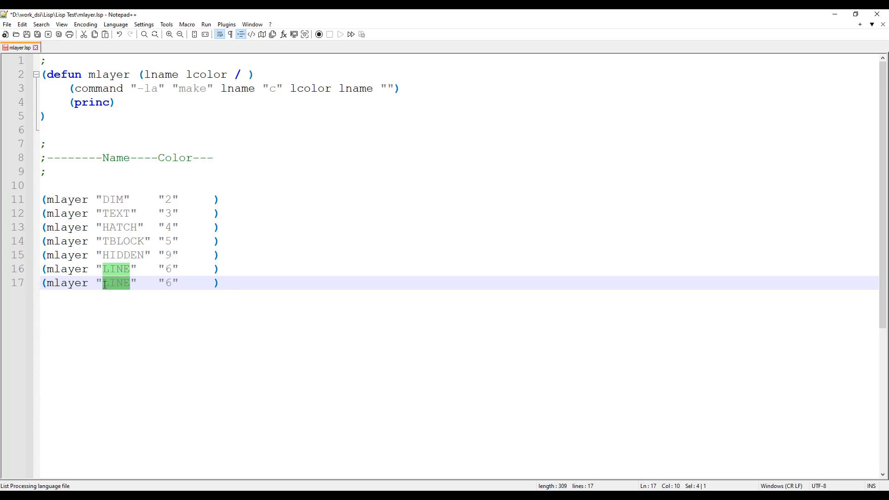
{"action": "type", "text": "CIR"}
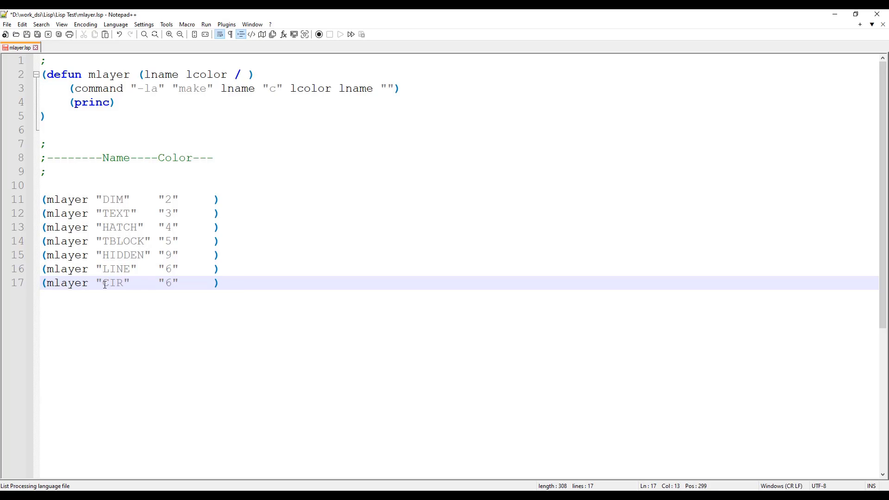
{"action": "type", "text": "CLE"}
{"action": "key", "text": "Delete"}
{"action": "key", "text": "Delete"}
Set the CIRCLE layer's color to 1 in mlayer.lsp and save the file
{"action": "double_click", "coordinate": [169, 283]}
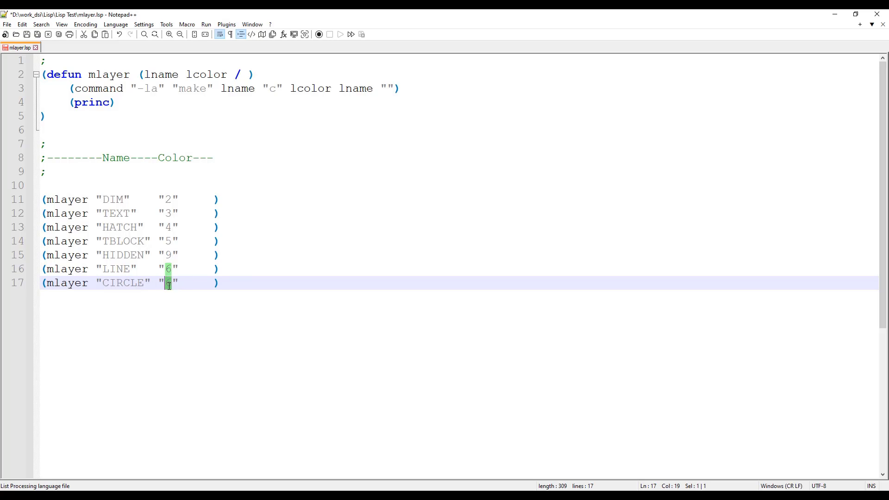
{"action": "type", "text": "1"}
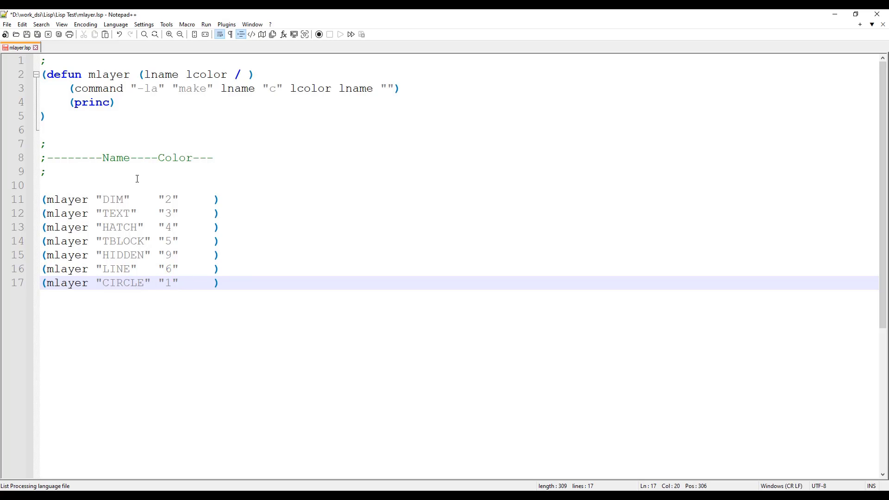
{"action": "left_click", "coordinate": [27, 34]}
Switch to DraftSight, load mlayer.lsp into the empty drawing with LOADAPP, and open the list of layers
{"action": "left_click", "coordinate": [835, 15]}
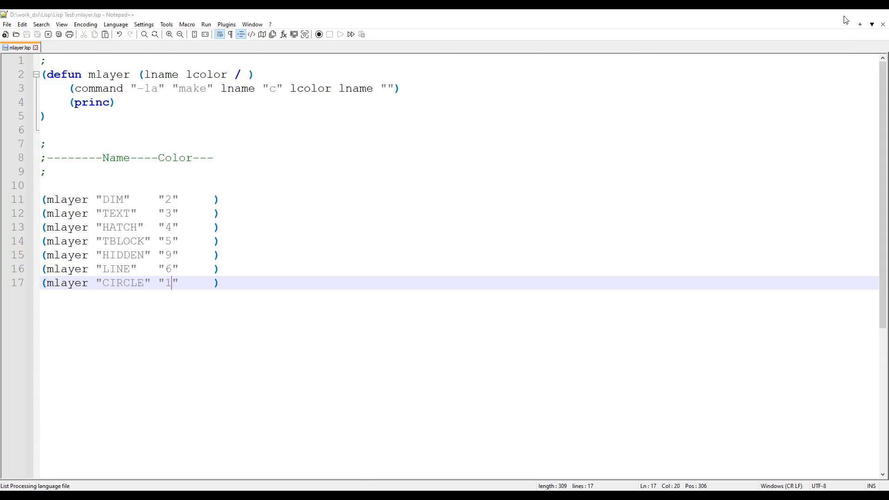
{"action": "type", "text": "LOADAPP"}
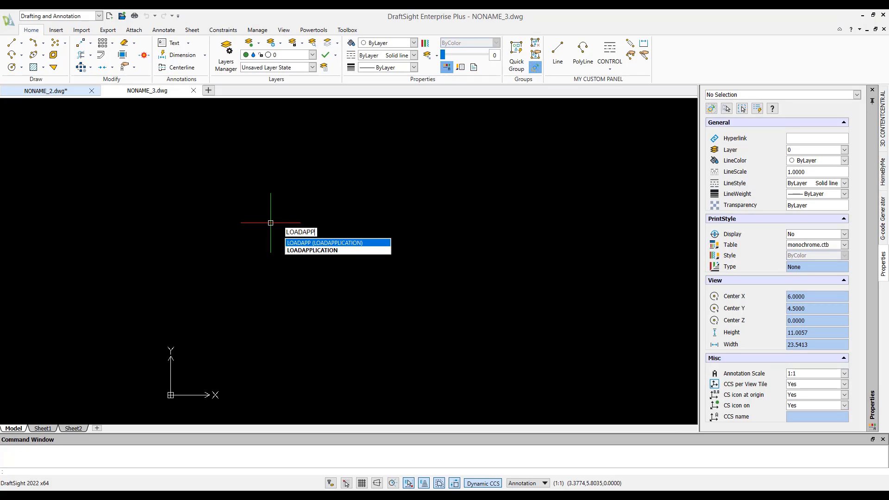
{"action": "key", "text": "Return"}
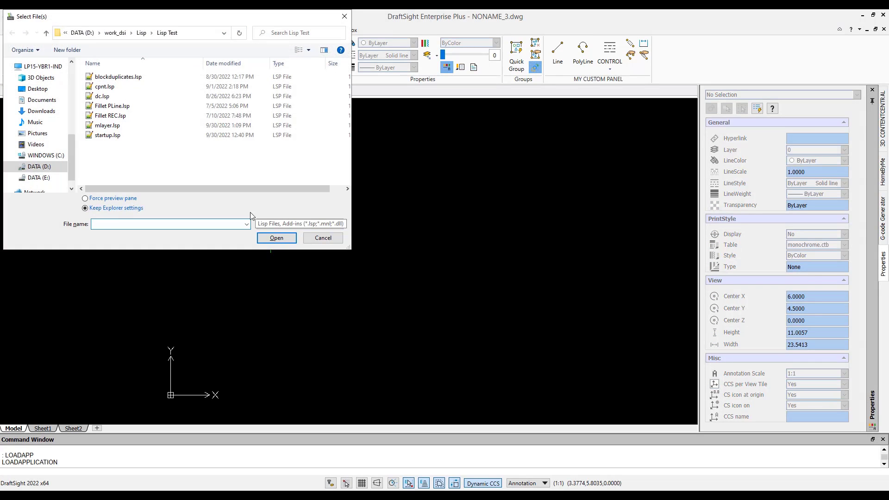
{"action": "left_click", "coordinate": [166, 125]}
{"action": "left_click", "coordinate": [277, 238]}
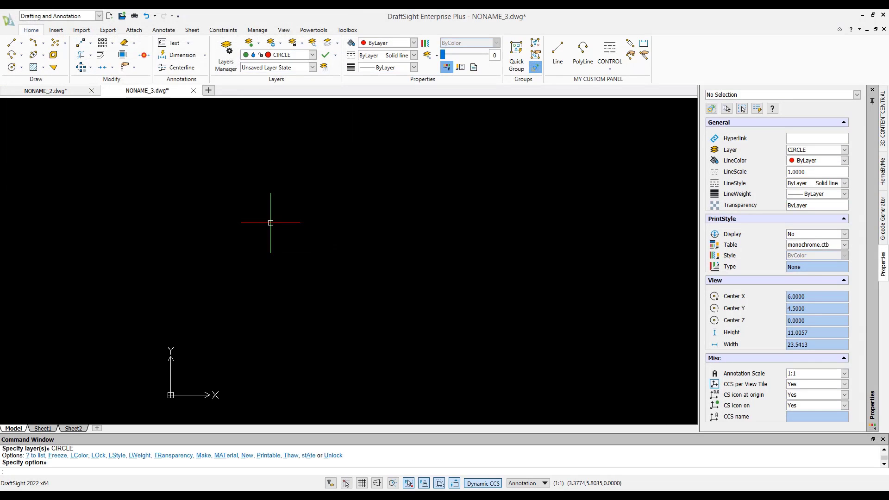
{"action": "left_click", "coordinate": [313, 56]}
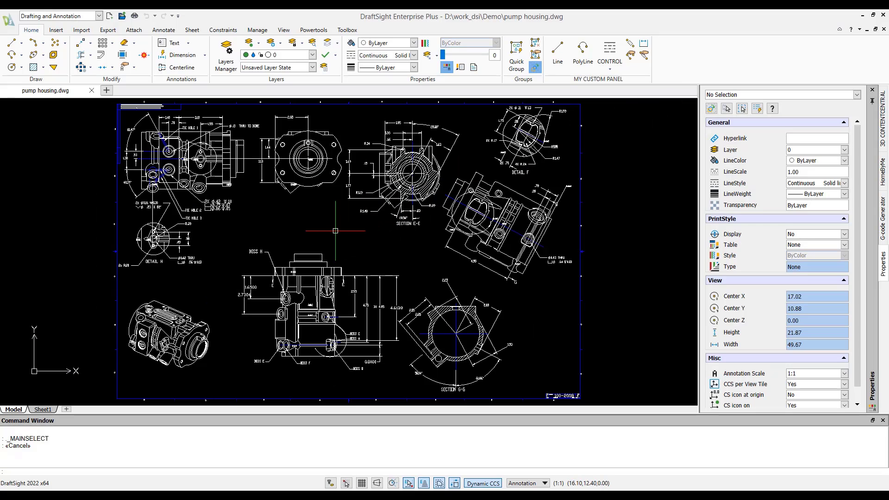
Run DISCARDDUPLICATES through its OK alias on all entities of the pump housing drawing, accepting the default options
{"action": "type", "text": "O"}
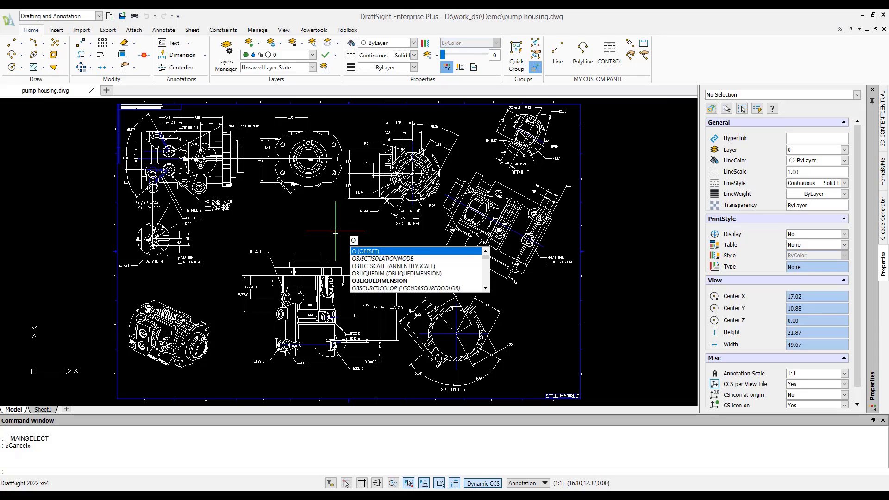
{"action": "type", "text": "k"}
{"action": "key", "text": "Return"}
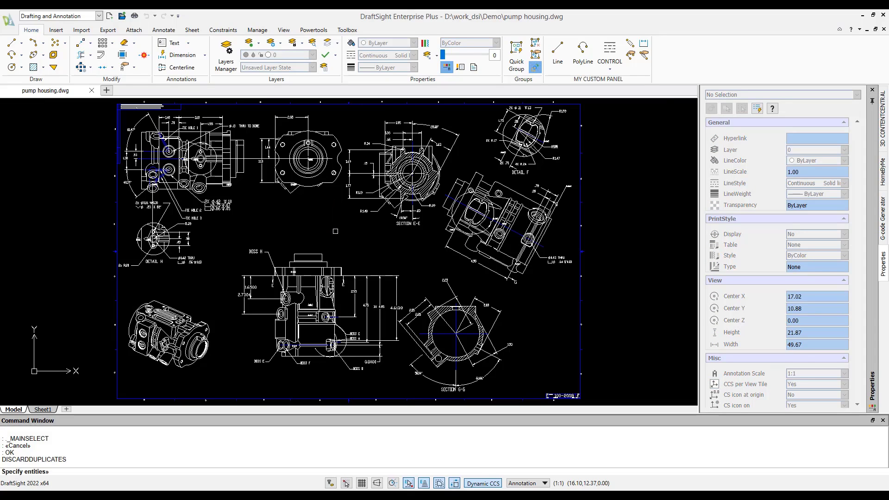
{"action": "type", "text": "all"}
{"action": "key", "text": "Return"}
{"action": "key", "text": "Return"}
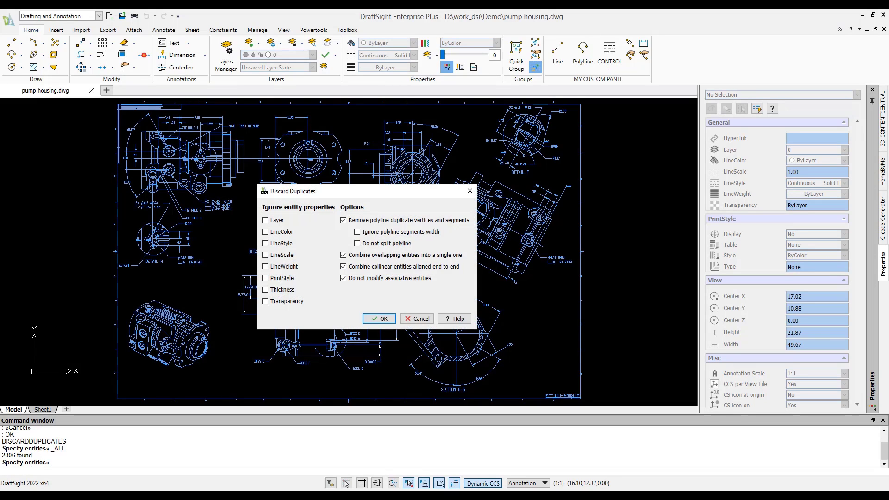
{"action": "left_click", "coordinate": [374, 319]}
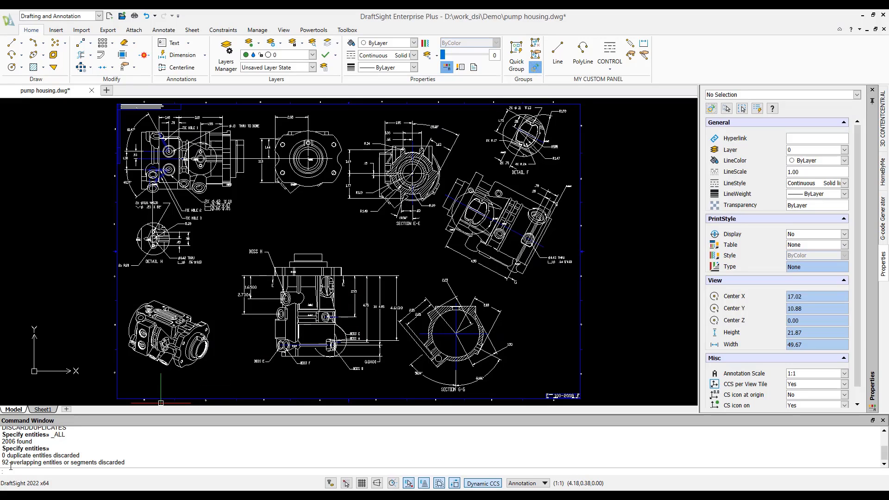
Open the isometric pump view's ISO block for in-place editing with EDITCOMPONENT, automatically selecting all nested entities
{"action": "left_click", "coordinate": [171, 333]}
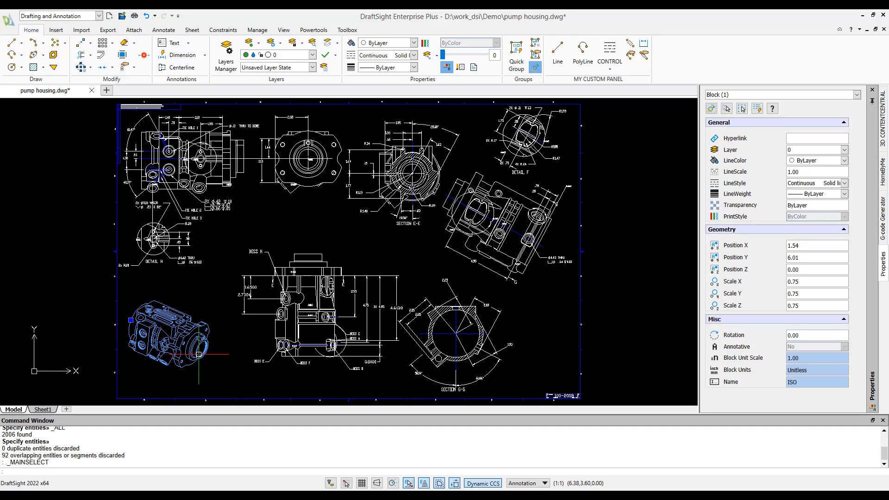
{"action": "type", "text": "EDI"}
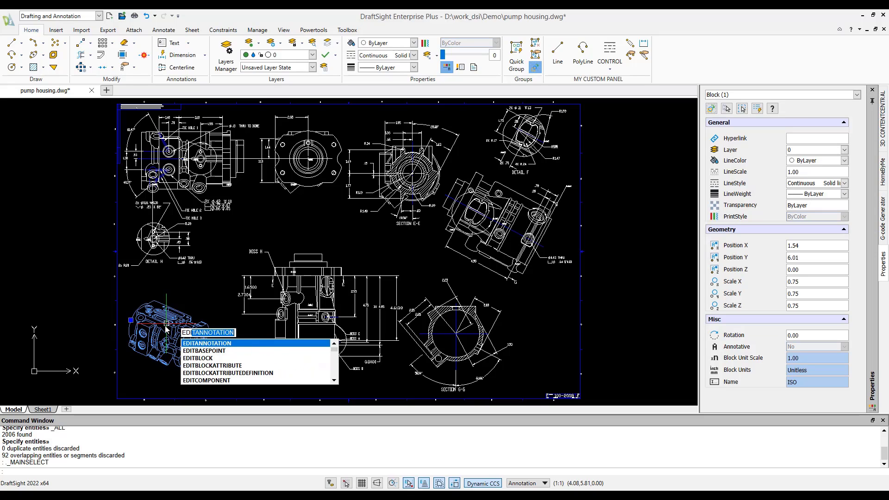
{"action": "type", "text": "TC"}
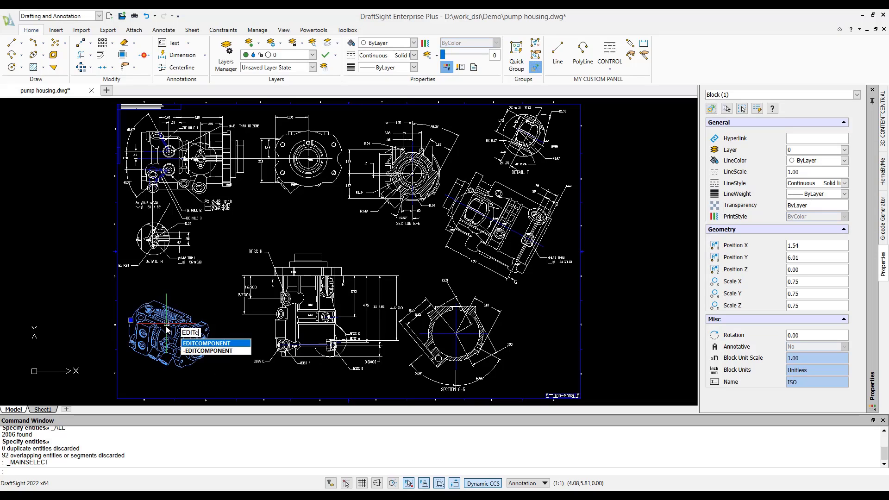
{"action": "key", "text": "Return"}
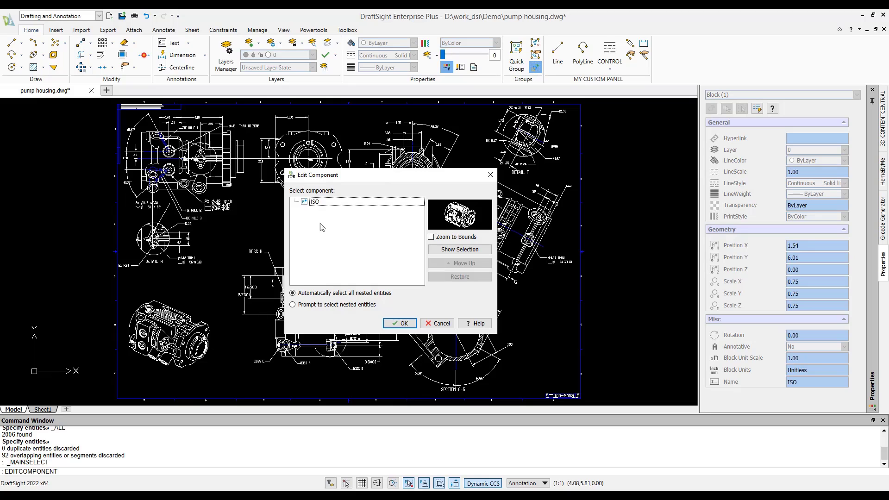
{"action": "left_click", "coordinate": [398, 323]}
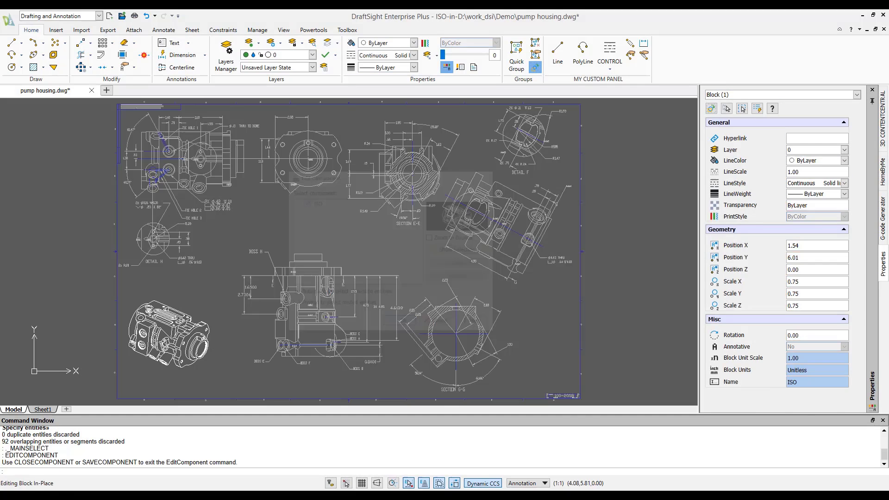
Select all entities inside the ISO block and discard their duplicates using the OK alias with the default options
{"action": "left_click", "coordinate": [204, 369]}
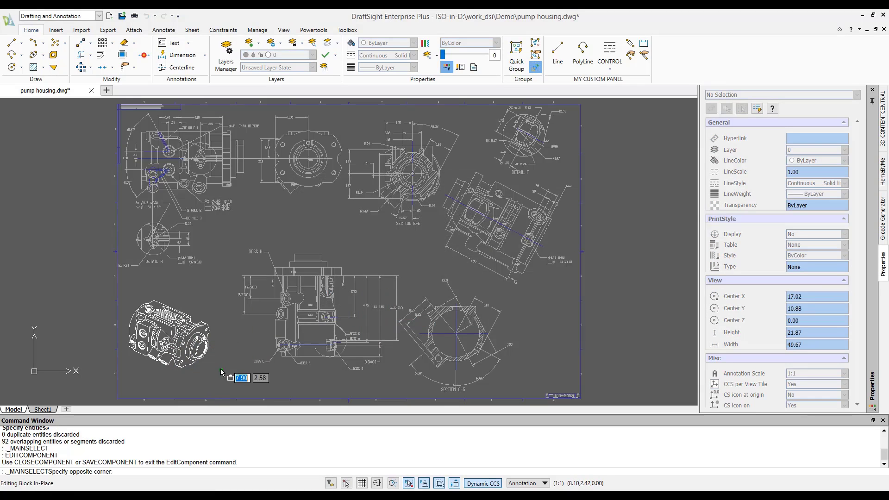
{"action": "left_click", "coordinate": [125, 291]}
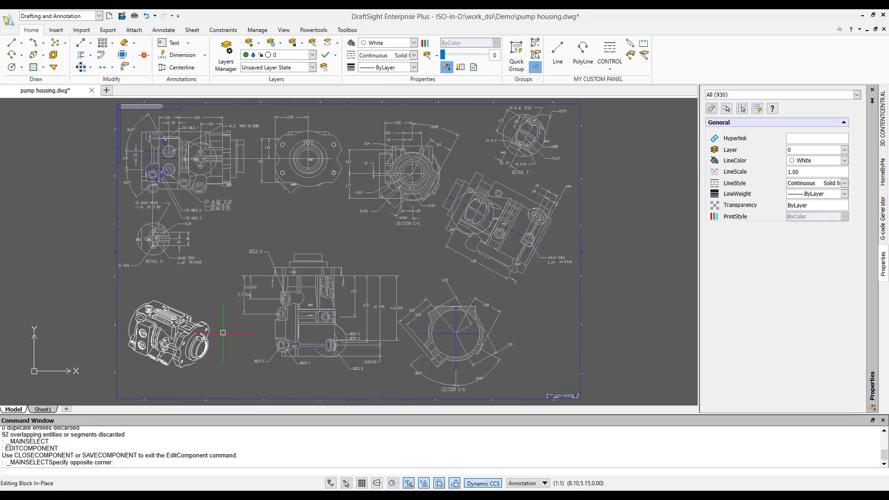
{"action": "type", "text": "ok"}
{"action": "key", "text": "Return"}
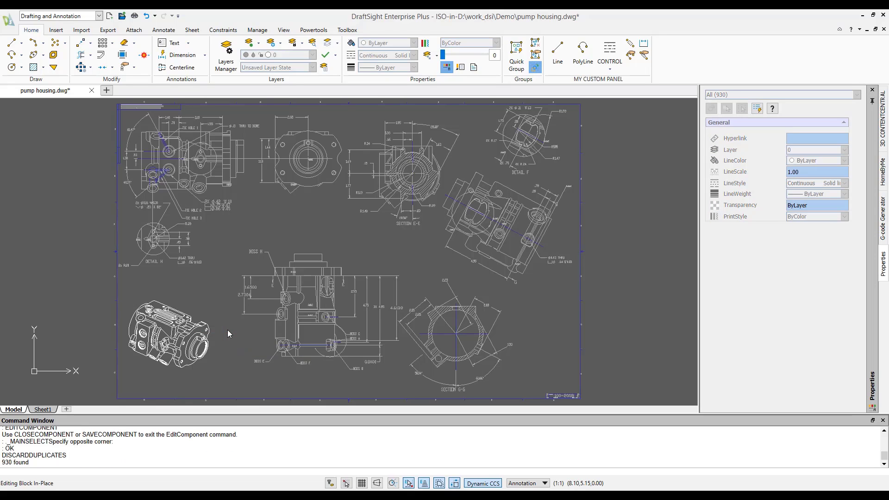
{"action": "left_click", "coordinate": [378, 319]}
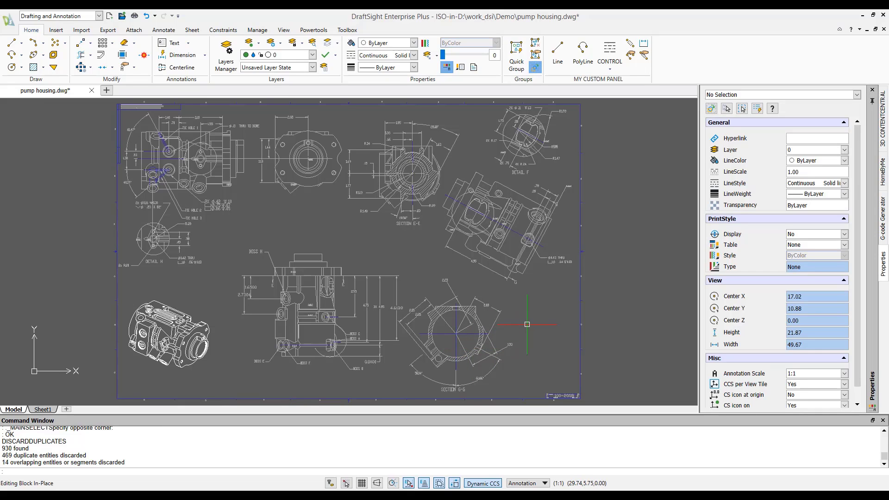
Select the ISO block's remaining entities to check their count, then clear the selection
{"action": "left_click", "coordinate": [224, 376]}
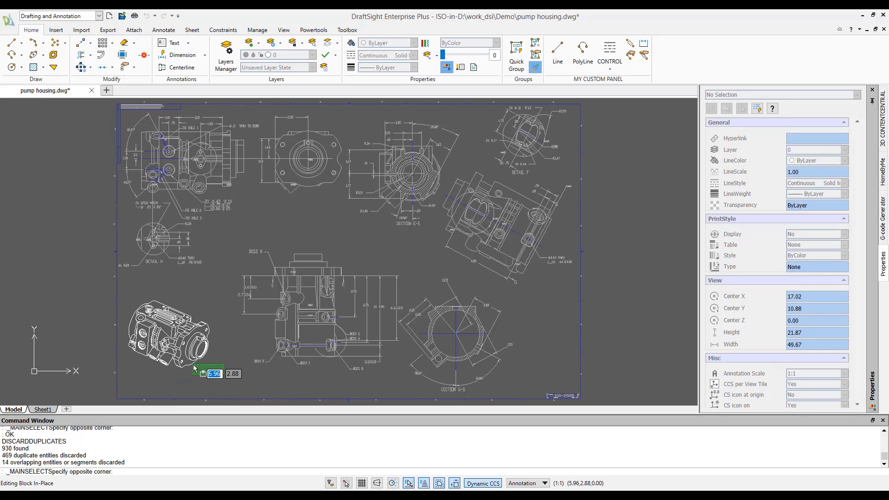
{"action": "left_click", "coordinate": [124, 296]}
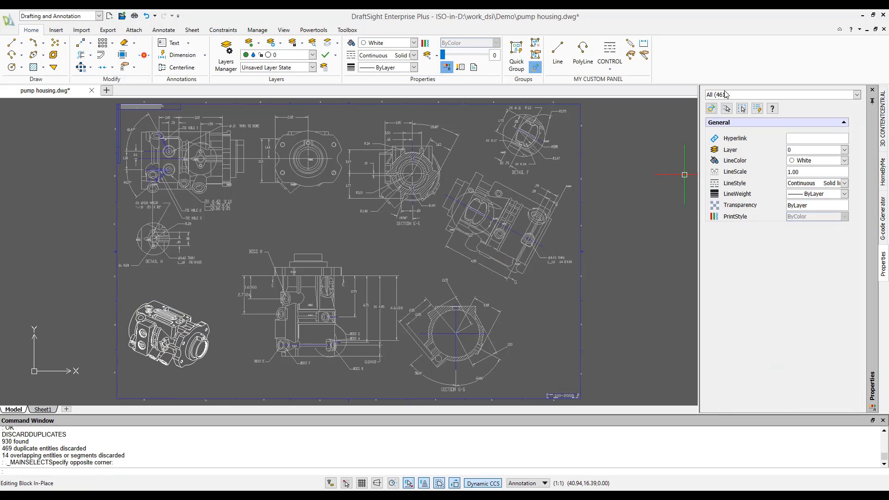
{"action": "key", "text": "Escape"}
Close the ISO component and discard the changes made to it
{"action": "right_click", "coordinate": [373, 254]}
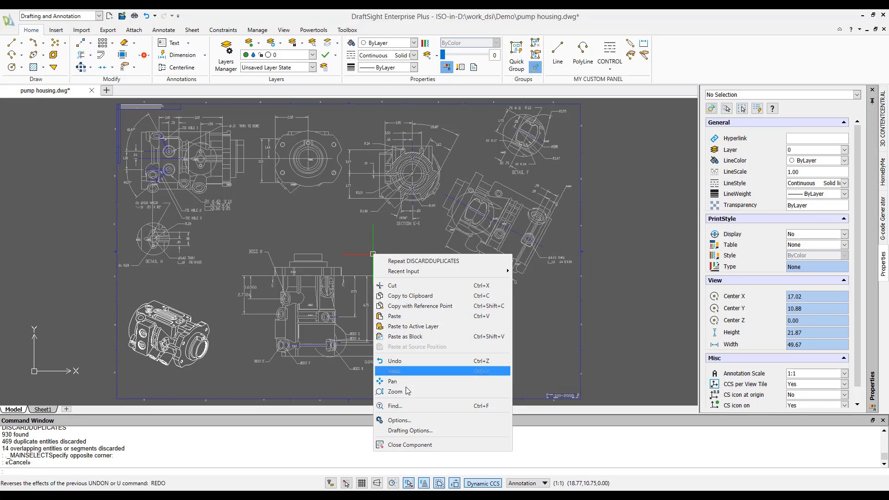
{"action": "left_click", "coordinate": [411, 444]}
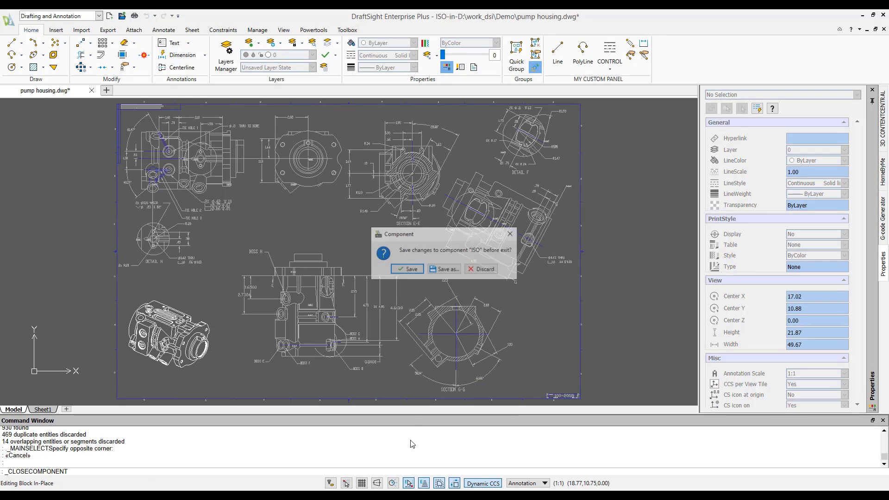
{"action": "left_click", "coordinate": [481, 270]}
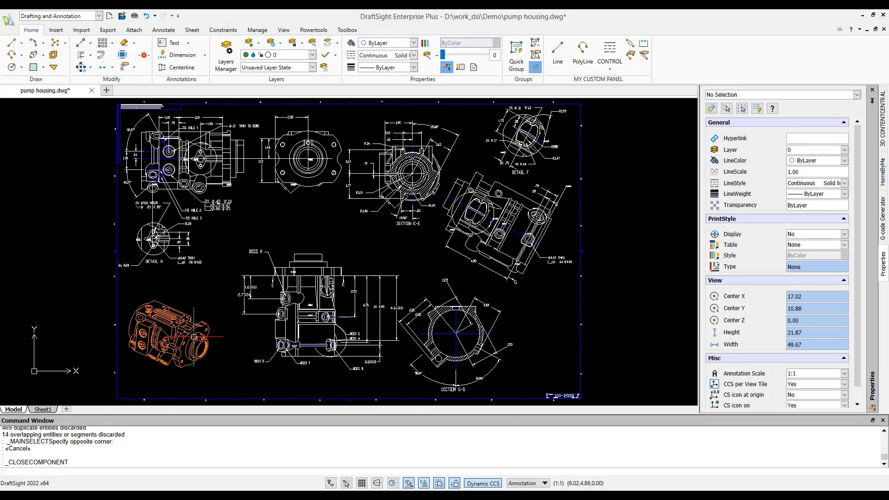
Run the custom KD command on the isometric pump's ISO block to discard its duplicate entities and save the component
{"action": "left_click", "coordinate": [210, 332]}
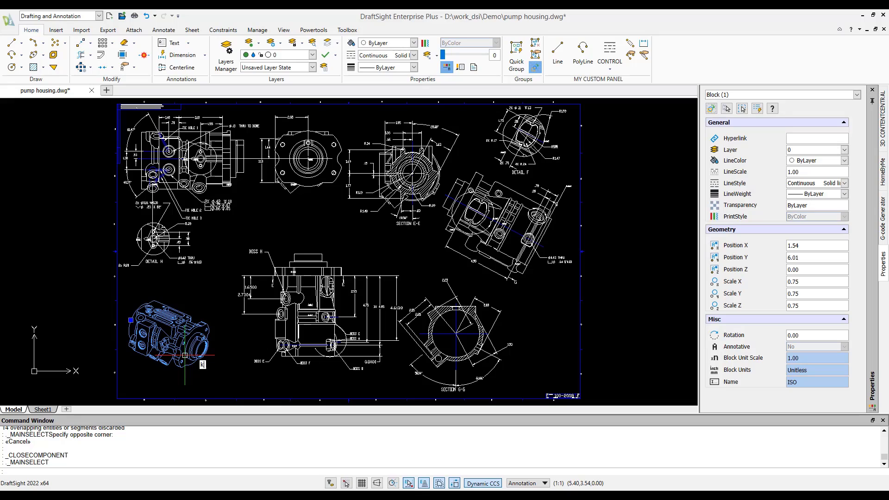
{"action": "type", "text": "d"}
{"action": "left_click", "coordinate": [212, 376]}
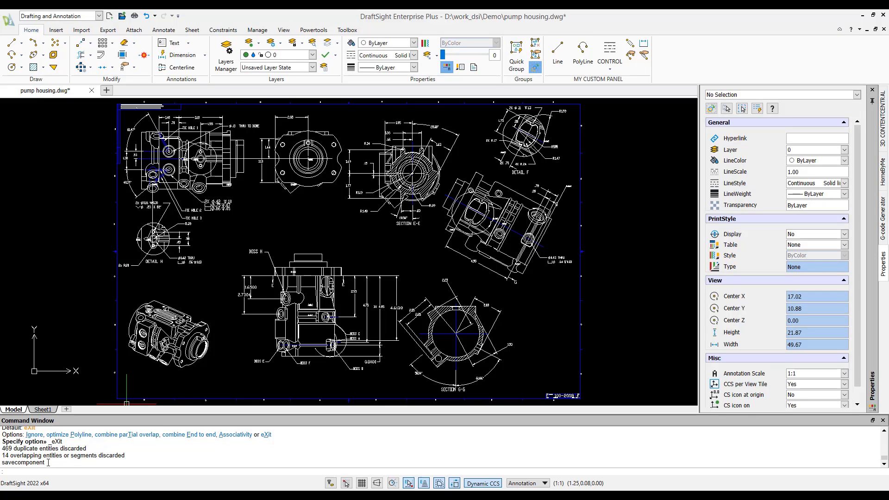
Reopen the cleaned ISO block for in-place editing with EDITCOMPONENT, automatically selecting all nested entities
{"action": "left_click", "coordinate": [180, 354]}
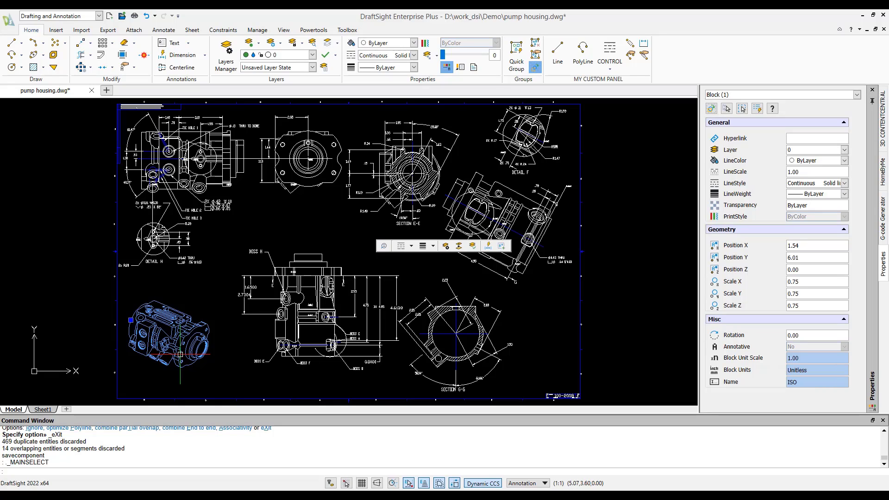
{"action": "type", "text": "EDITCOMPONENT"}
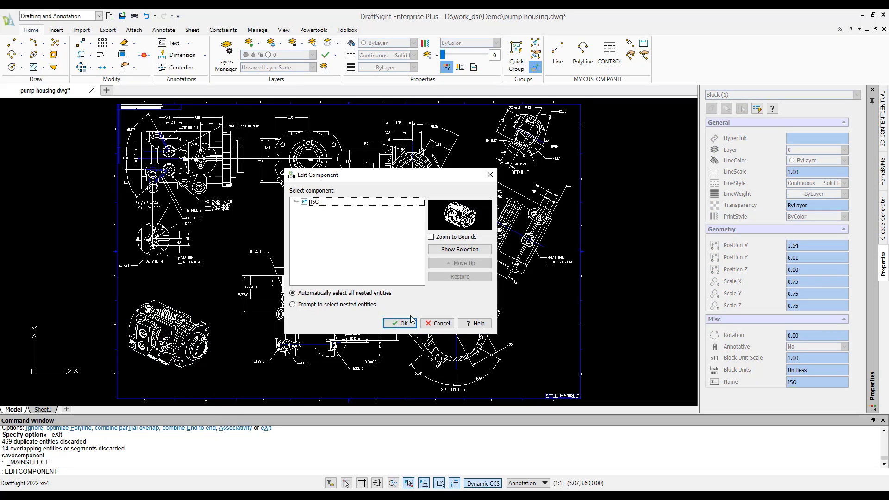
{"action": "left_click", "coordinate": [399, 327]}
Window-select all entities of the cleaned ISO block to check how many remain, and clear the selection
{"action": "left_click", "coordinate": [214, 376]}
{"action": "left_click", "coordinate": [148, 280]}
{"action": "left_click", "coordinate": [206, 377]}
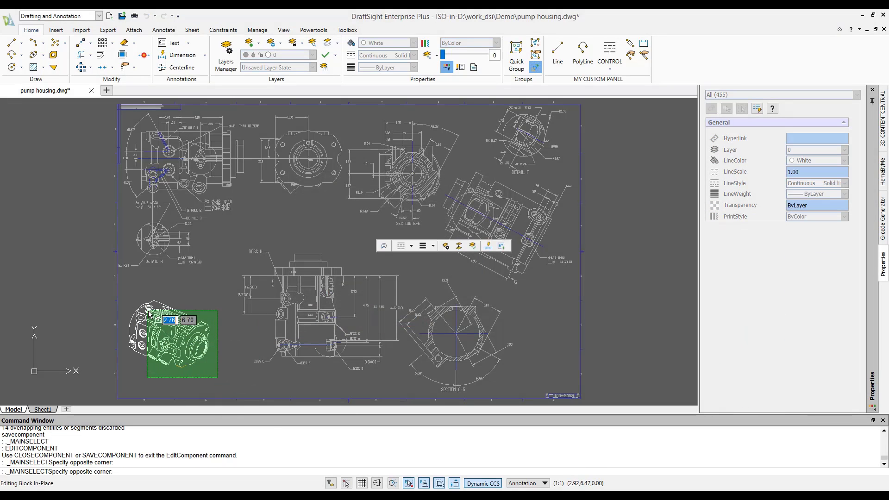
{"action": "left_click", "coordinate": [142, 290]}
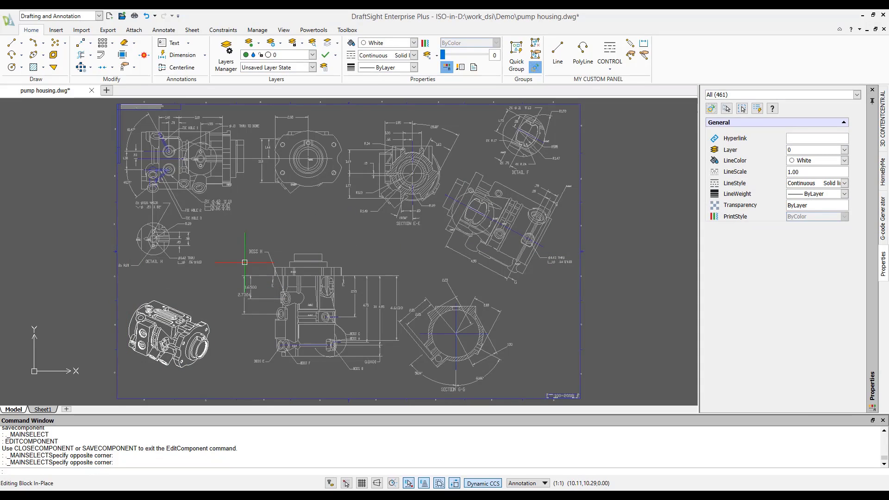
{"action": "key", "text": "Escape"}
Close the ISO component and leave in-place block editing
{"action": "right_click", "coordinate": [217, 282]}
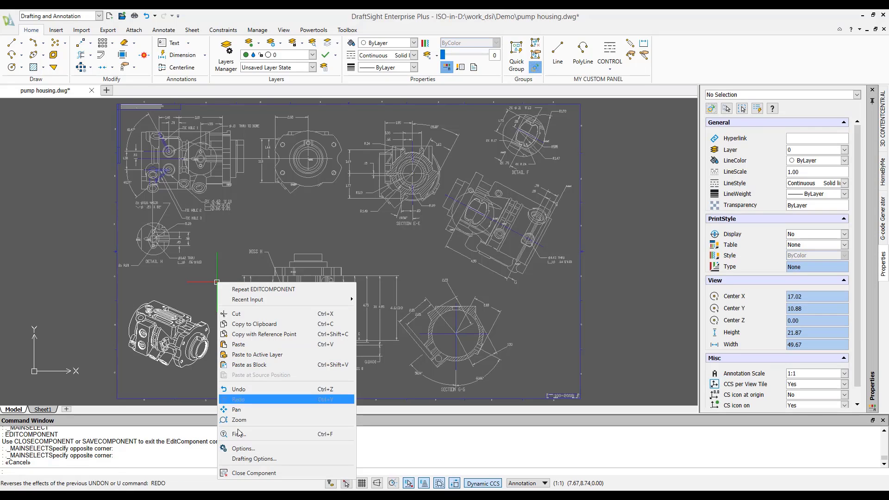
{"action": "left_click", "coordinate": [243, 475]}
{"action": "left_click", "coordinate": [407, 270]}
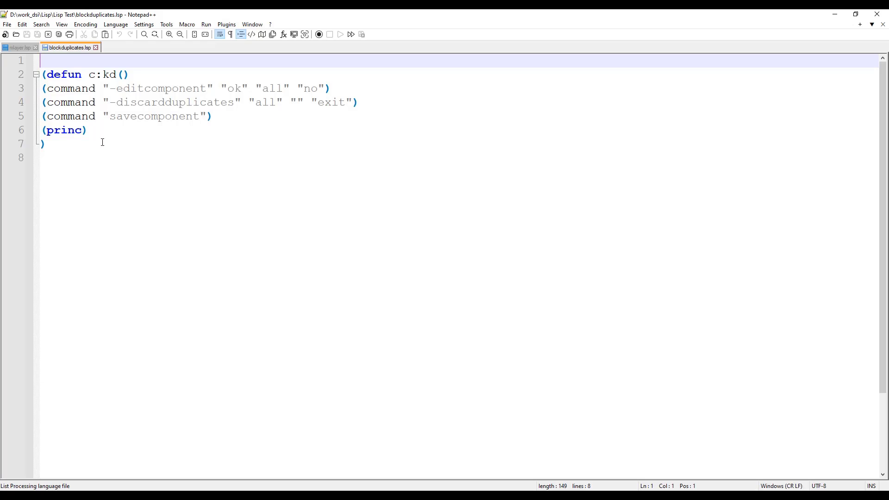
Review the blockduplicates.lsp script that defines the kd command in Notepad++, and minimize the editor
{"action": "left_click", "coordinate": [838, 18]}
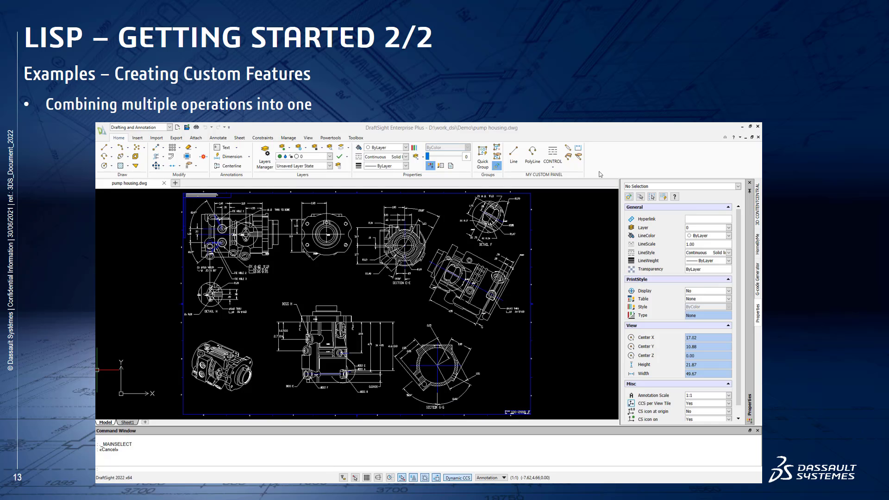